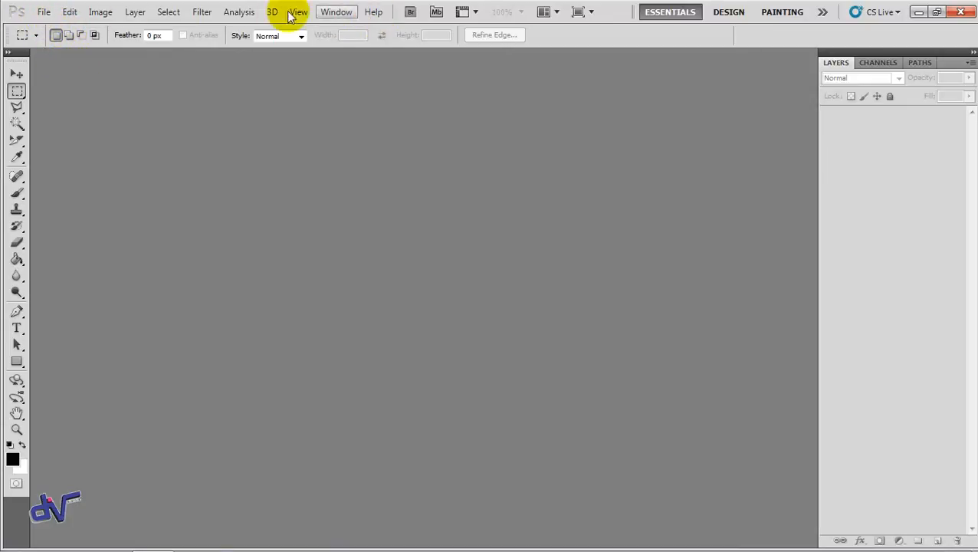
click(43, 11)
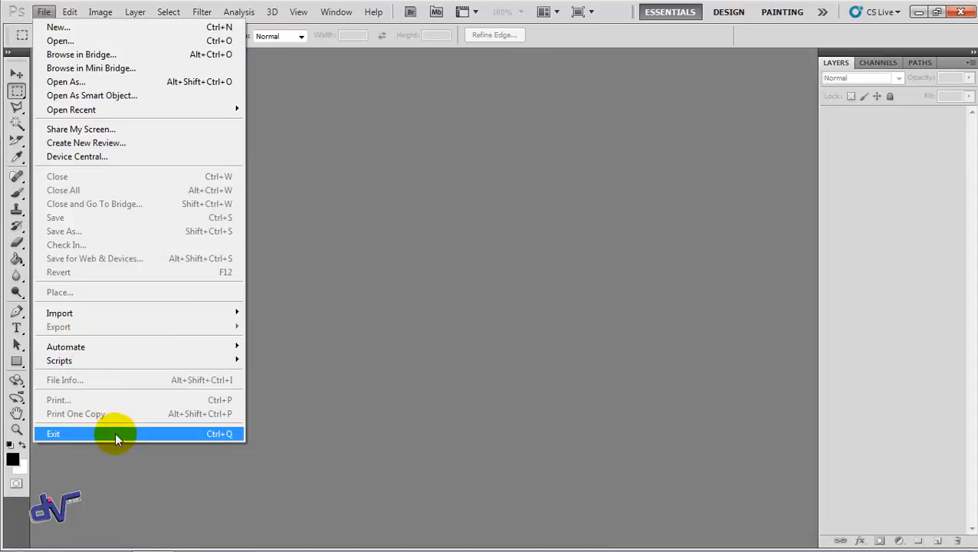
mouse_move(108, 20)
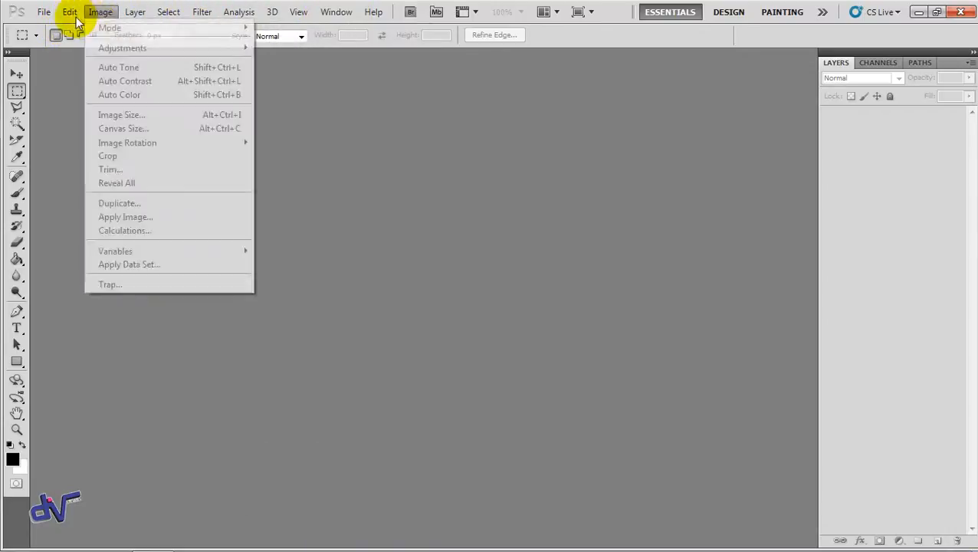
mouse_move(46, 13)
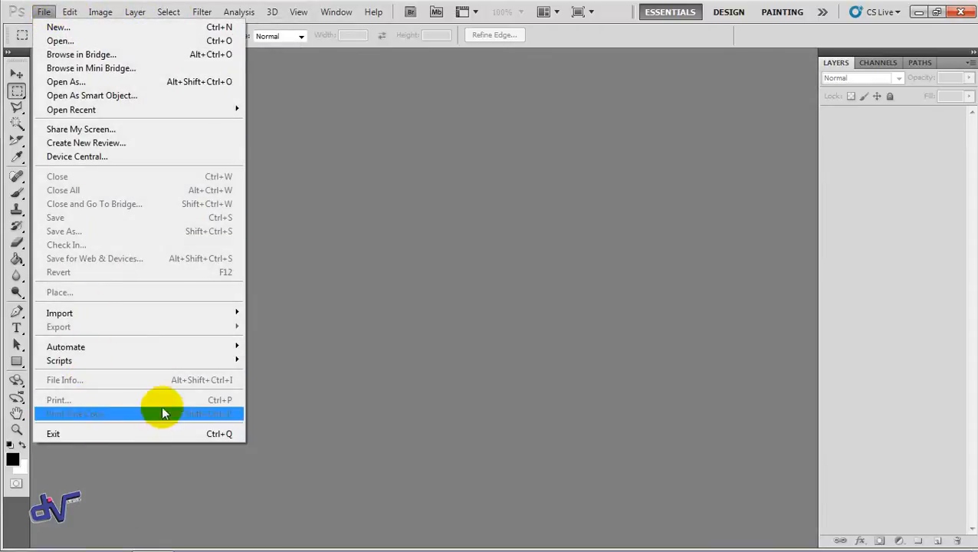
mouse_move(193, 117)
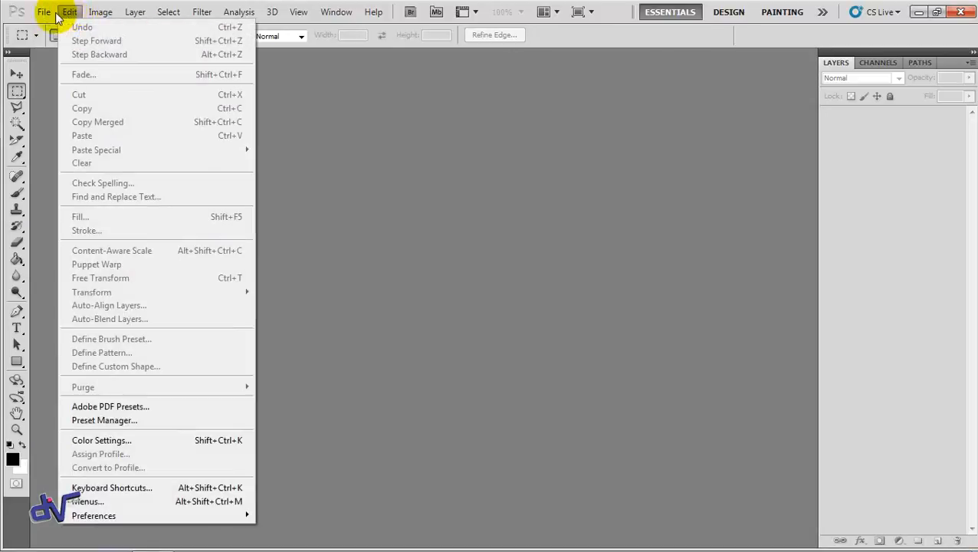
click(342, 11)
click(43, 11)
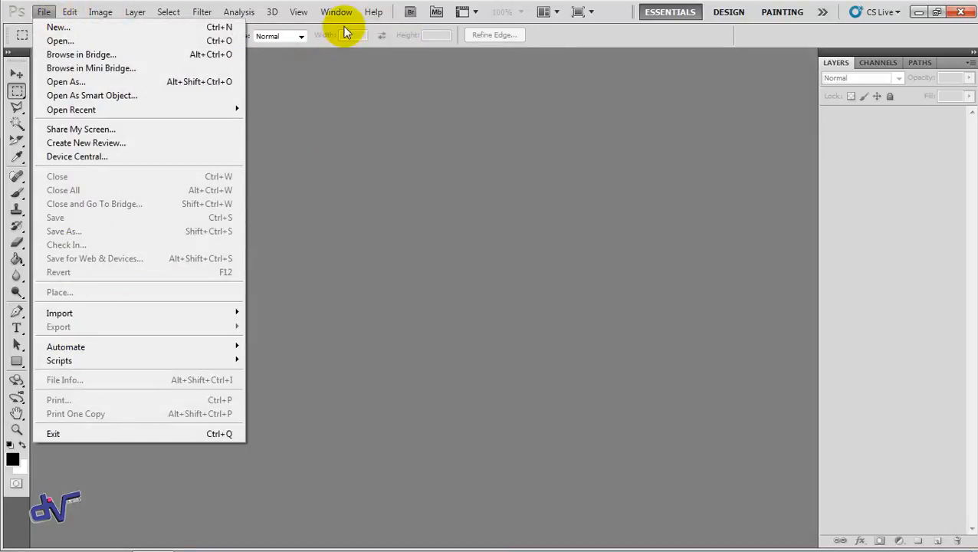
click(343, 28)
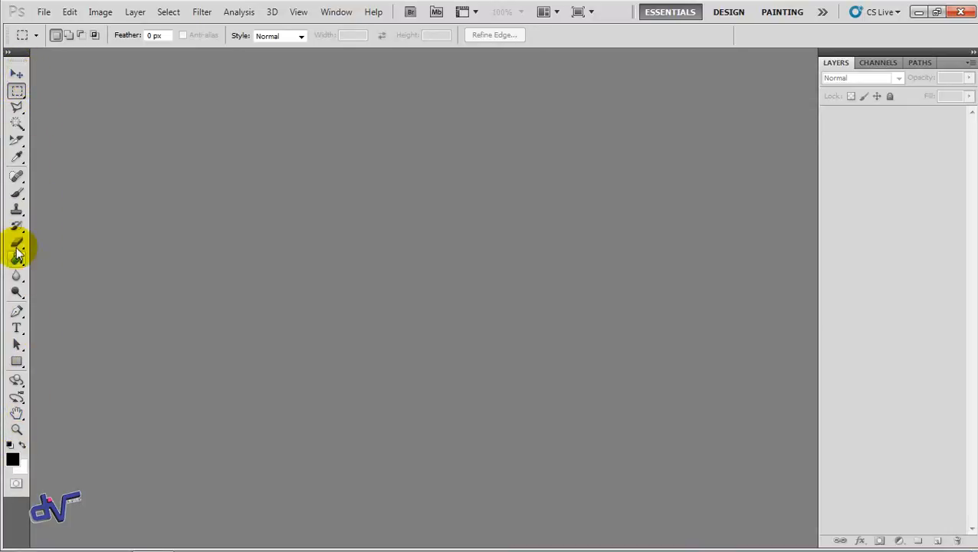
Examine the options of the selection, retouching, painting and path tools by activating them one after another, ending on the Move tool.
click(14, 76)
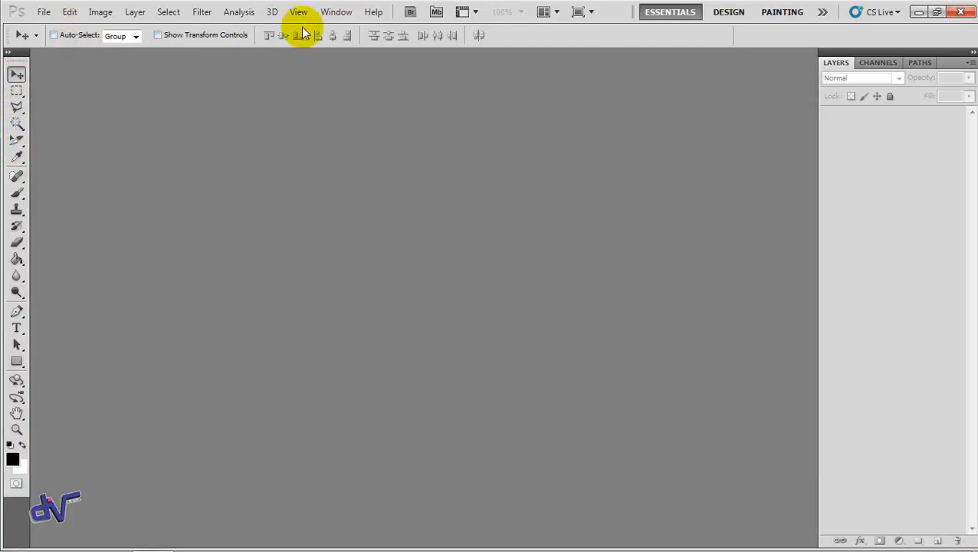
click(16, 92)
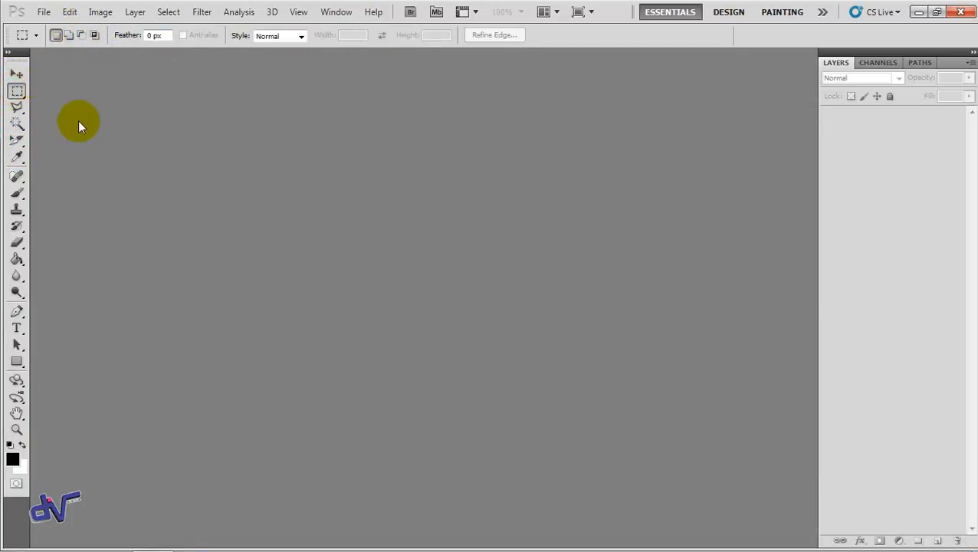
click(16, 107)
click(17, 124)
click(16, 142)
click(16, 157)
click(17, 193)
click(17, 209)
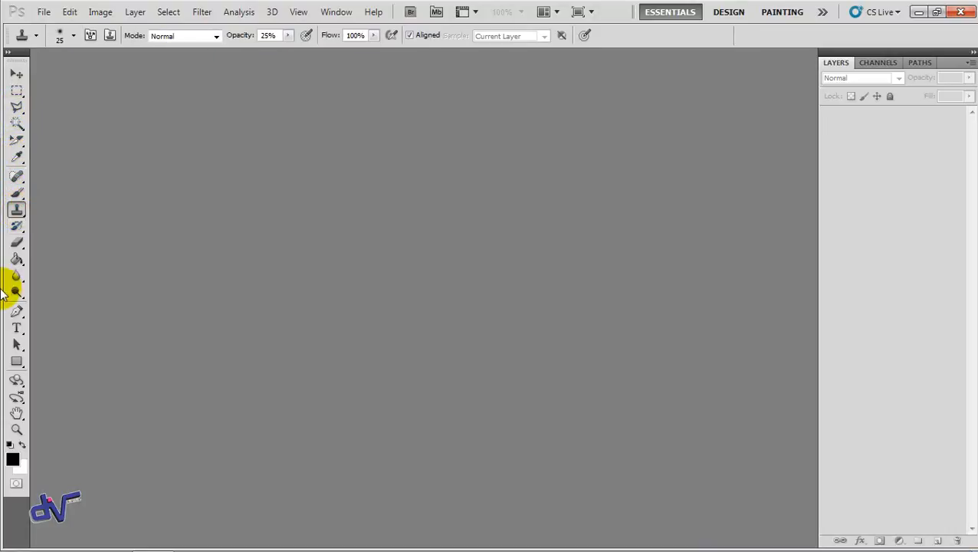
click(17, 225)
click(16, 242)
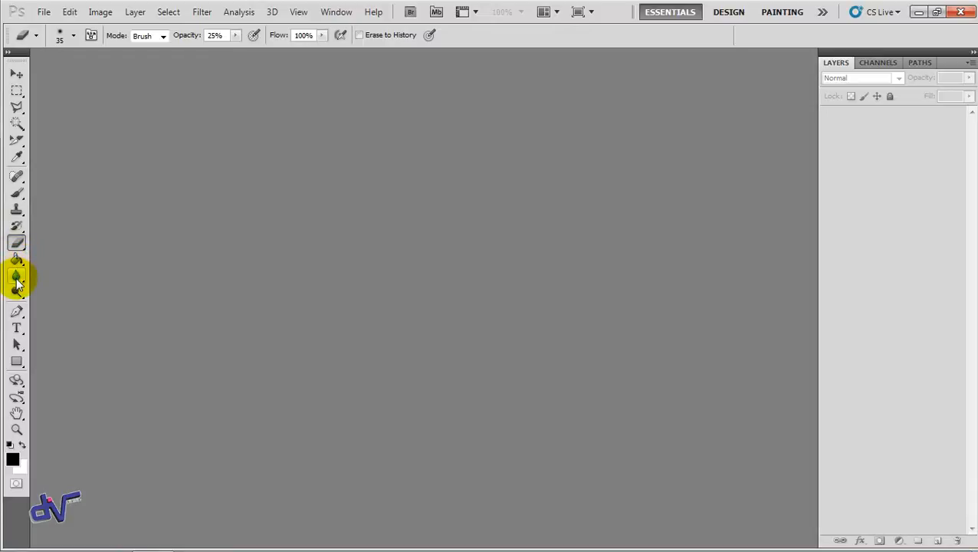
click(17, 75)
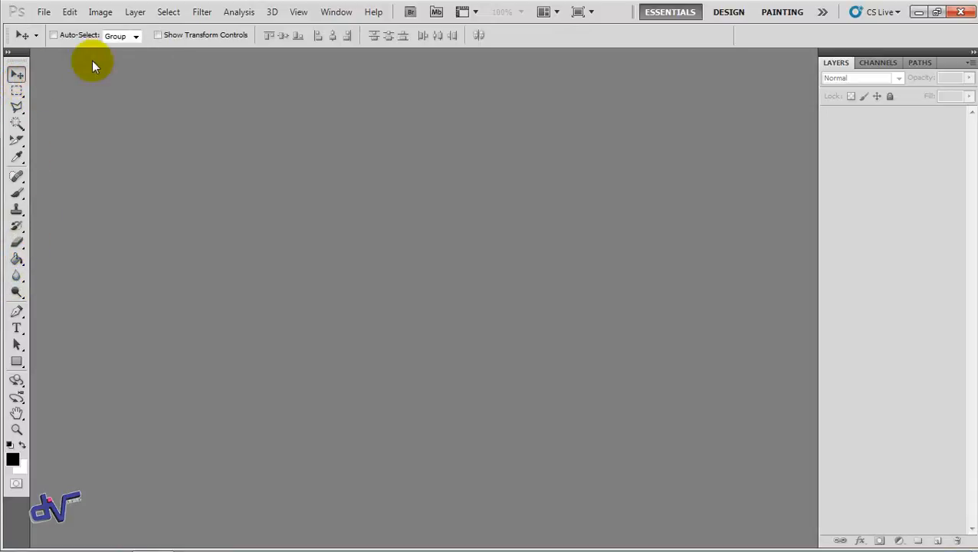
click(17, 90)
click(17, 107)
click(17, 124)
click(16, 141)
click(17, 157)
click(17, 176)
click(17, 193)
click(17, 209)
click(17, 228)
click(17, 243)
click(17, 260)
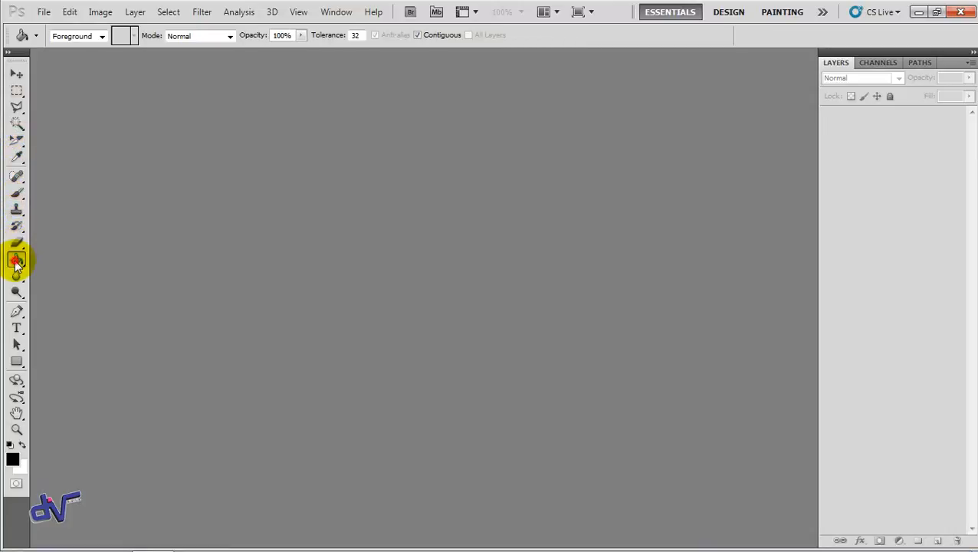
click(15, 75)
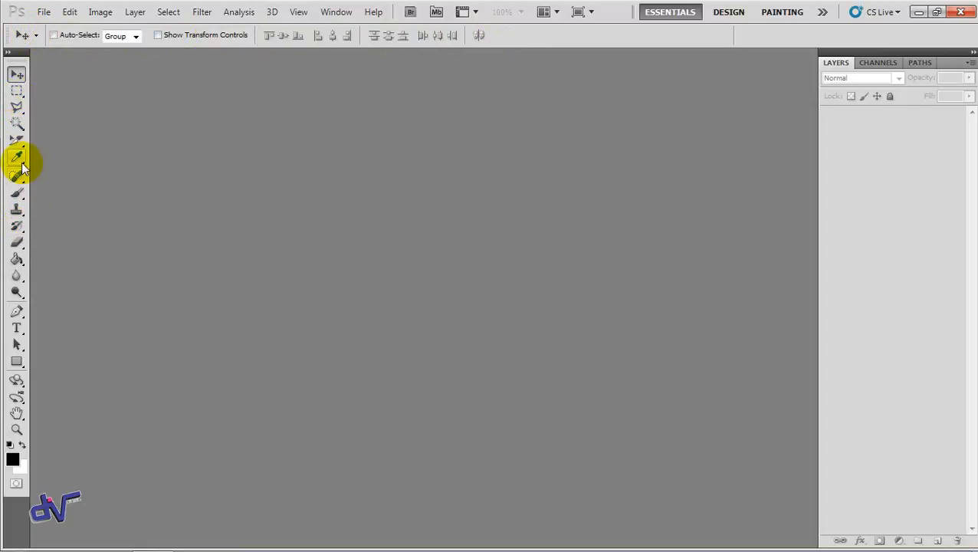
click(16, 210)
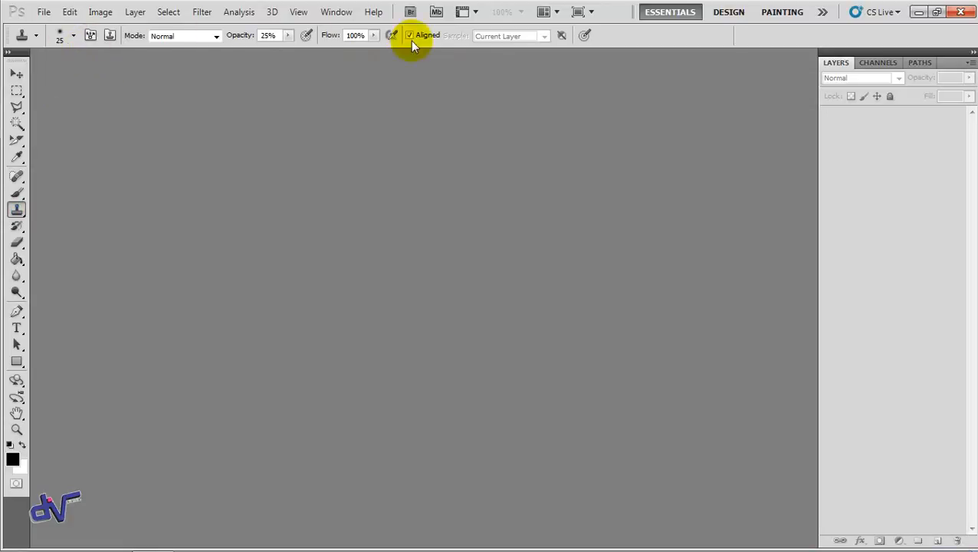
click(17, 313)
click(16, 345)
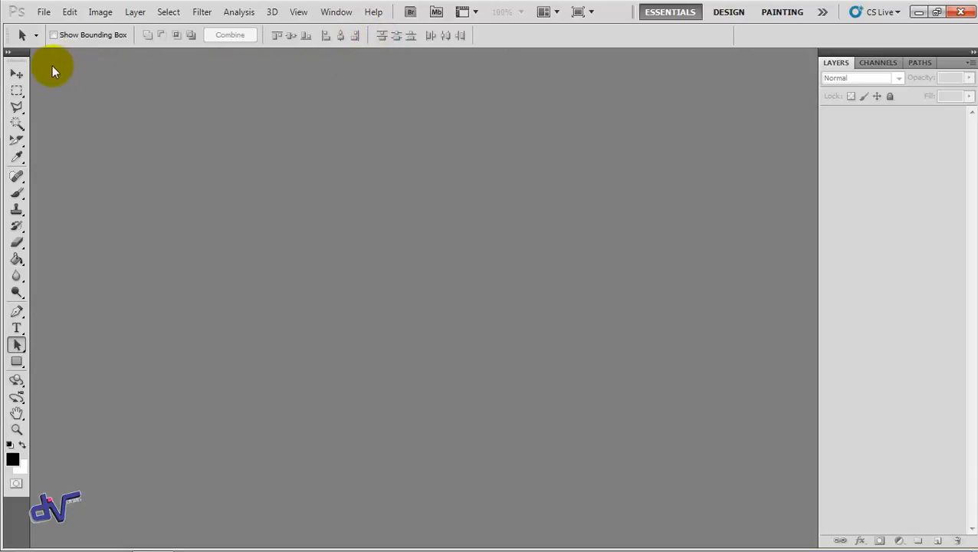
click(17, 74)
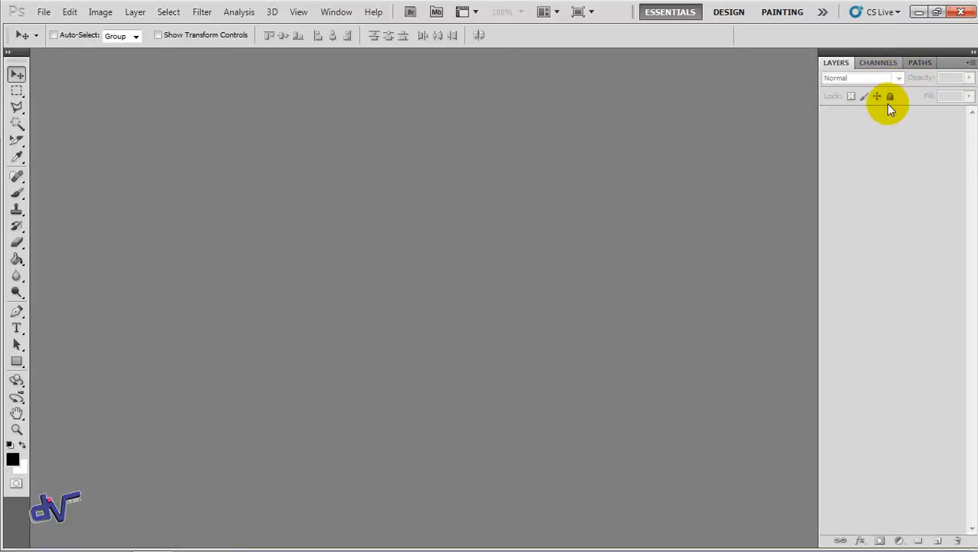
Show the Color, Info, Actions and Brush panels in the workspace.
key(F6)
key(F8)
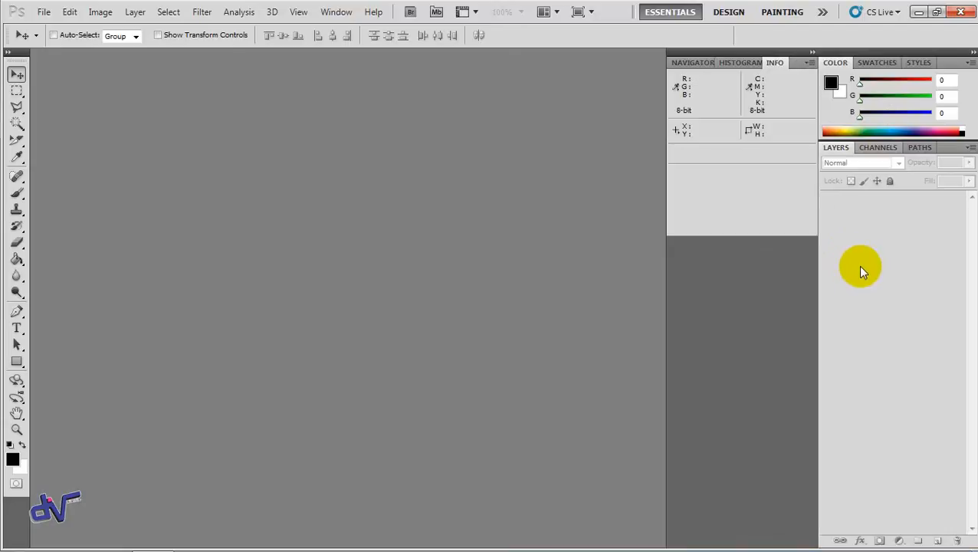
key(alt+F9)
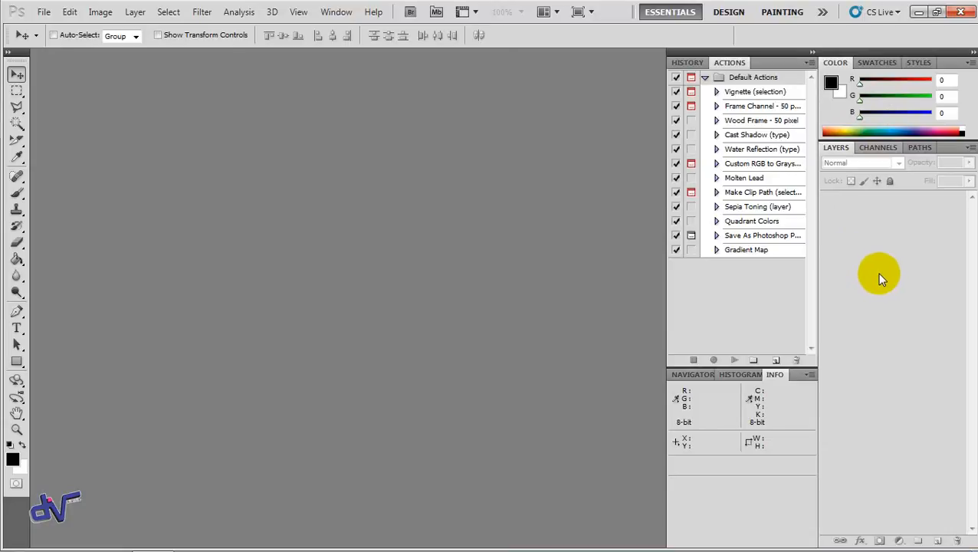
key(F5)
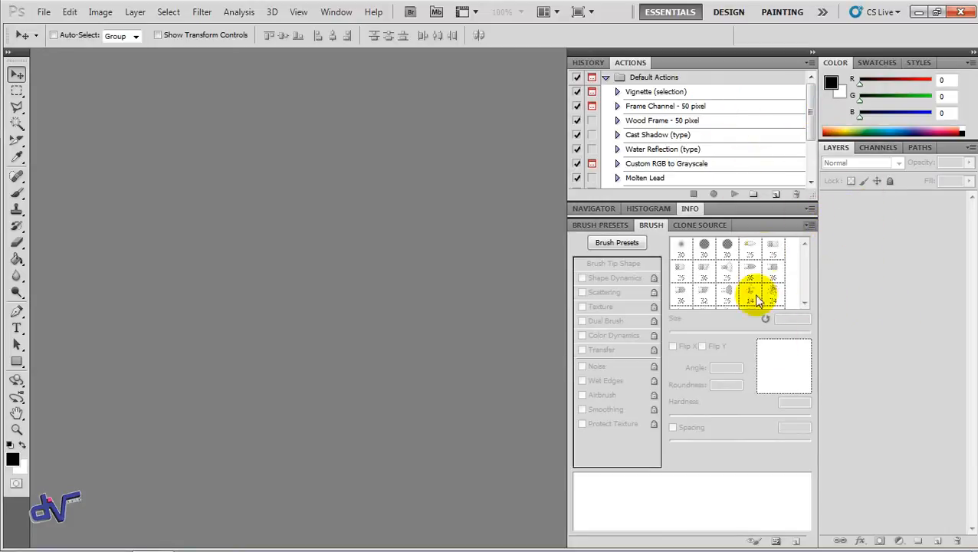
Close the Actions, Info, Brush and Color panel groups so only the Layers group stays open.
click(809, 63)
click(730, 63)
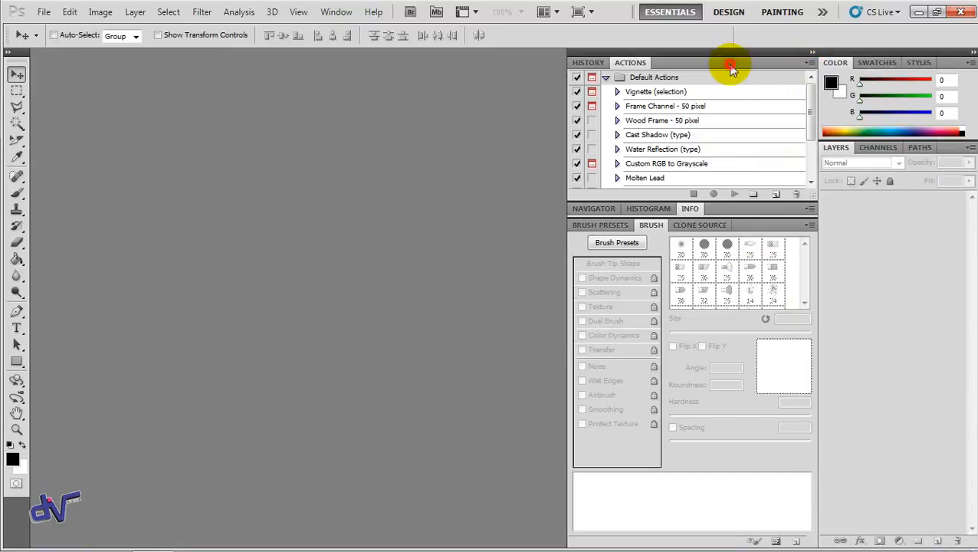
click(809, 64)
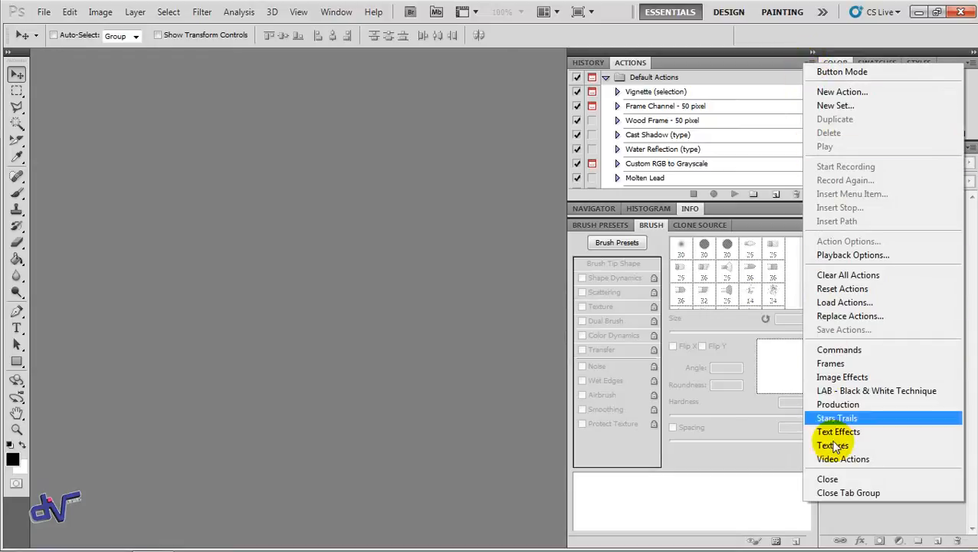
click(827, 493)
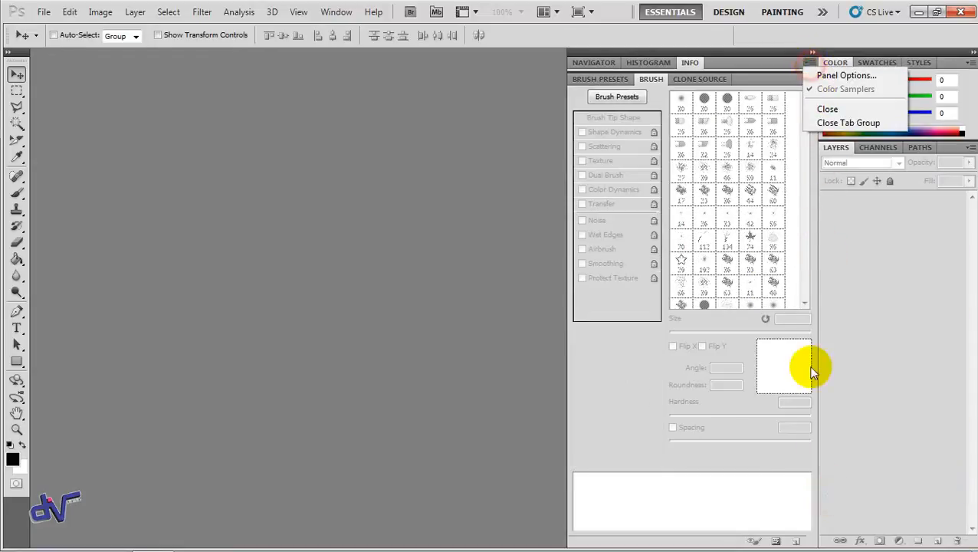
click(828, 123)
click(810, 62)
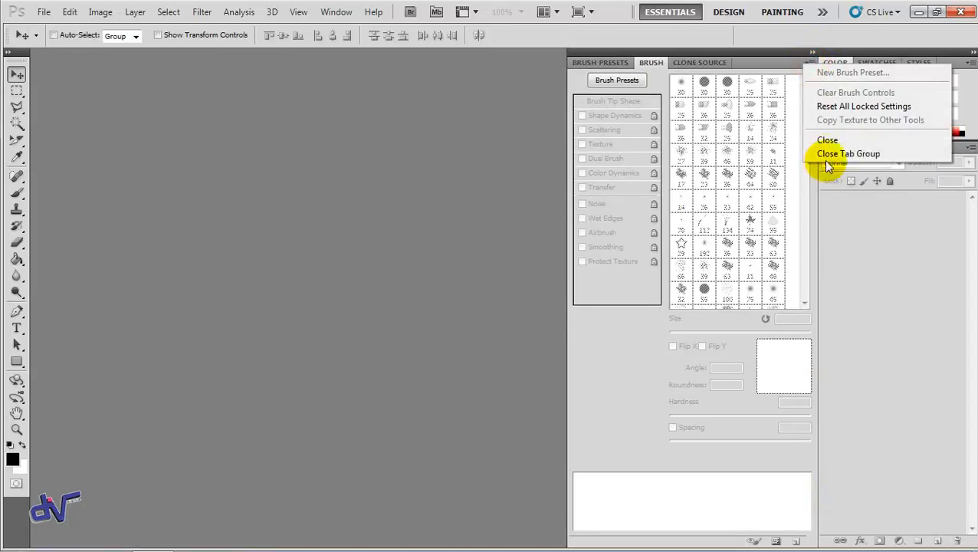
click(835, 153)
click(971, 61)
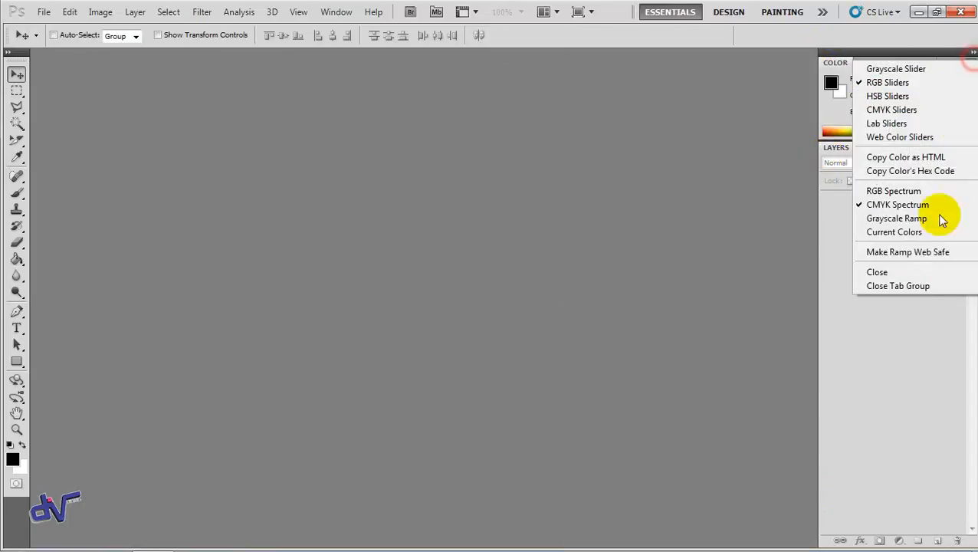
click(900, 287)
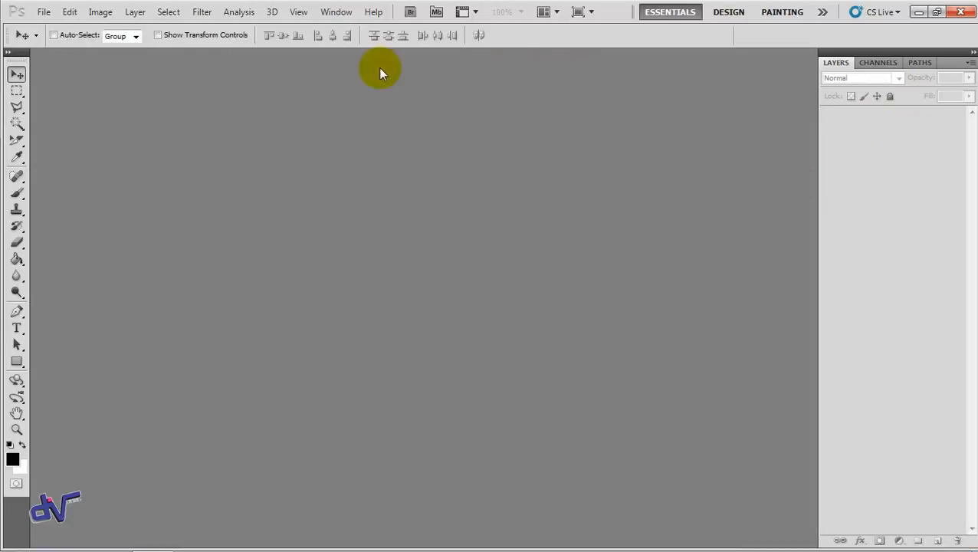
click(43, 13)
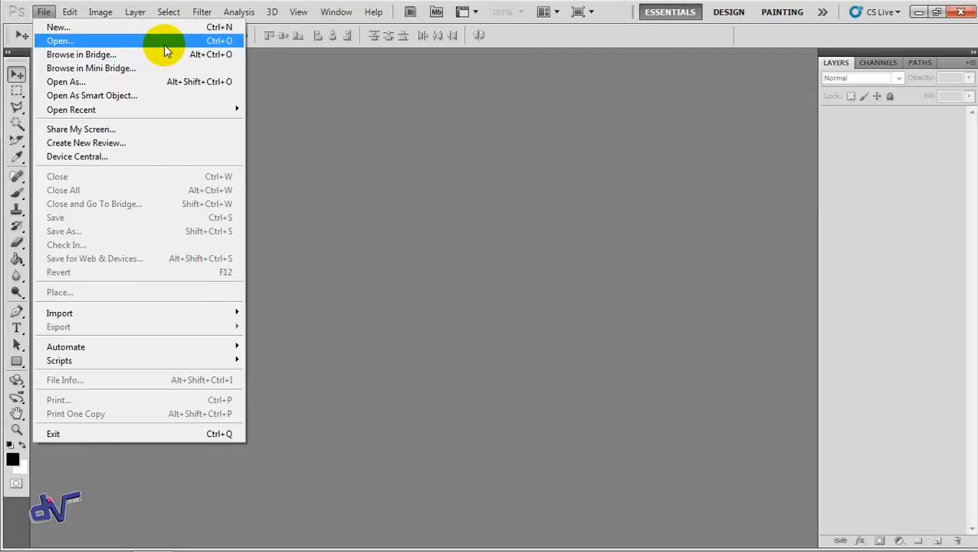
click(325, 136)
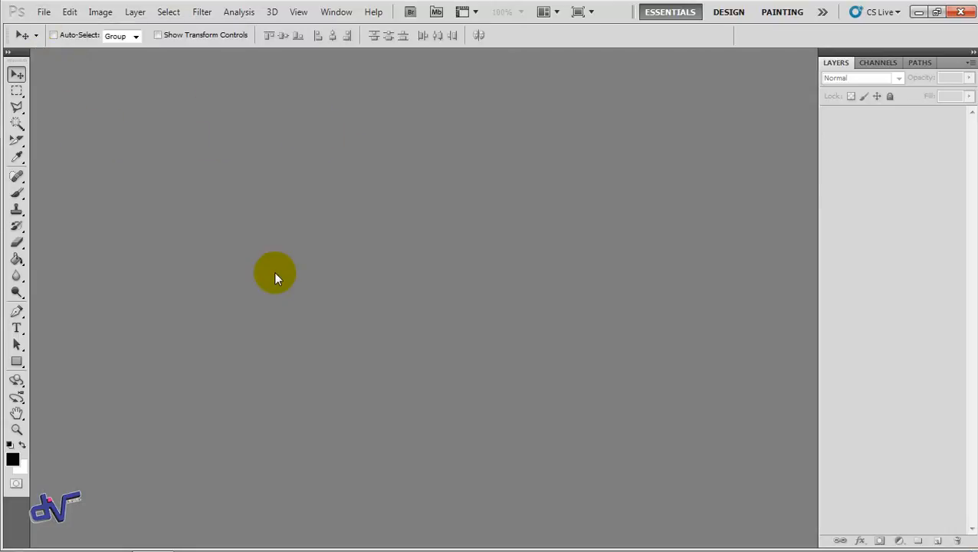
key(ctrl+n)
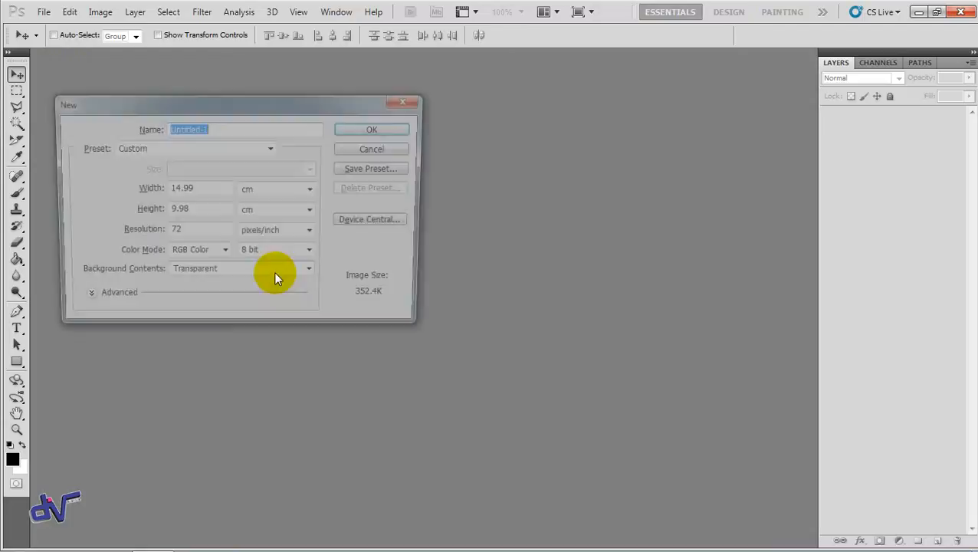
drag(214, 100, 377, 122)
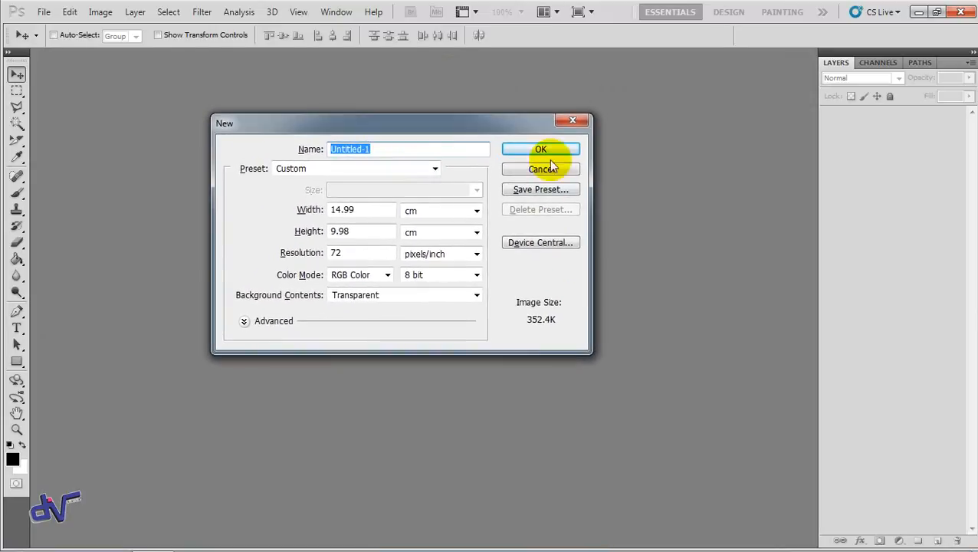
click(572, 121)
Start a new document and name it SMALA.
click(53, 20)
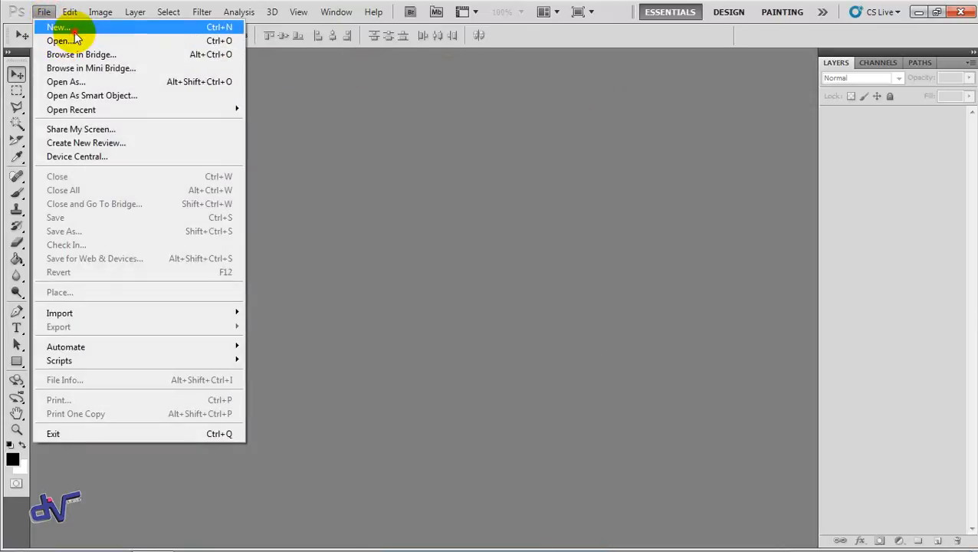
click(51, 35)
drag(345, 124, 320, 105)
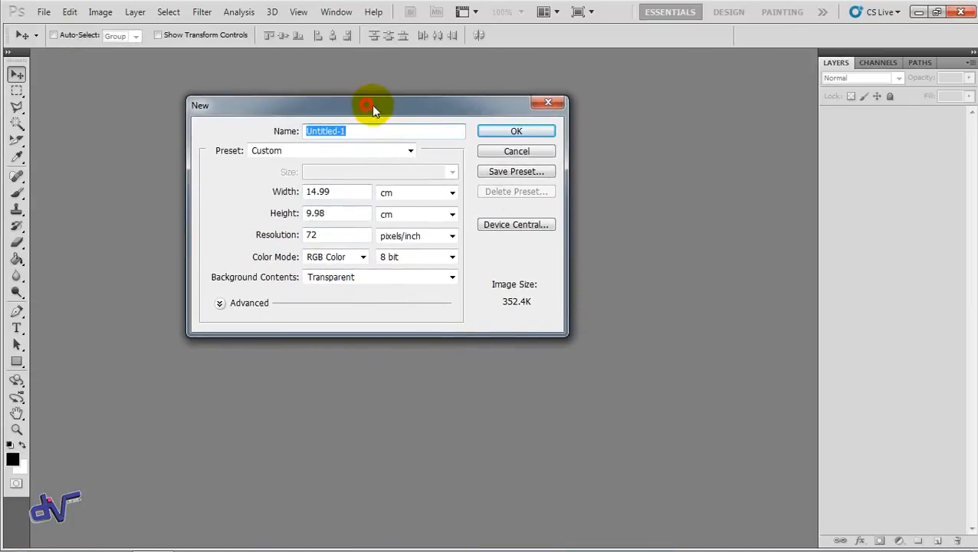
drag(371, 105, 401, 106)
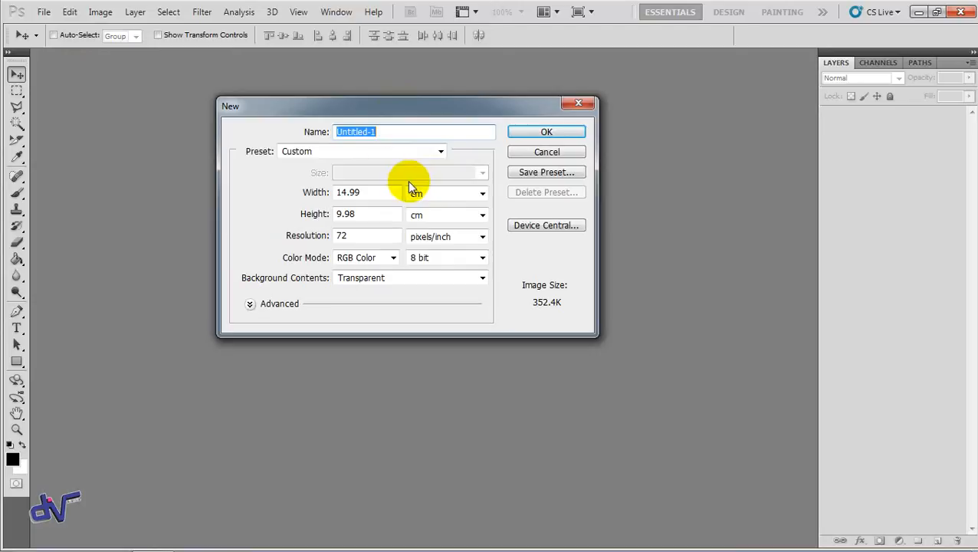
drag(337, 103, 344, 119)
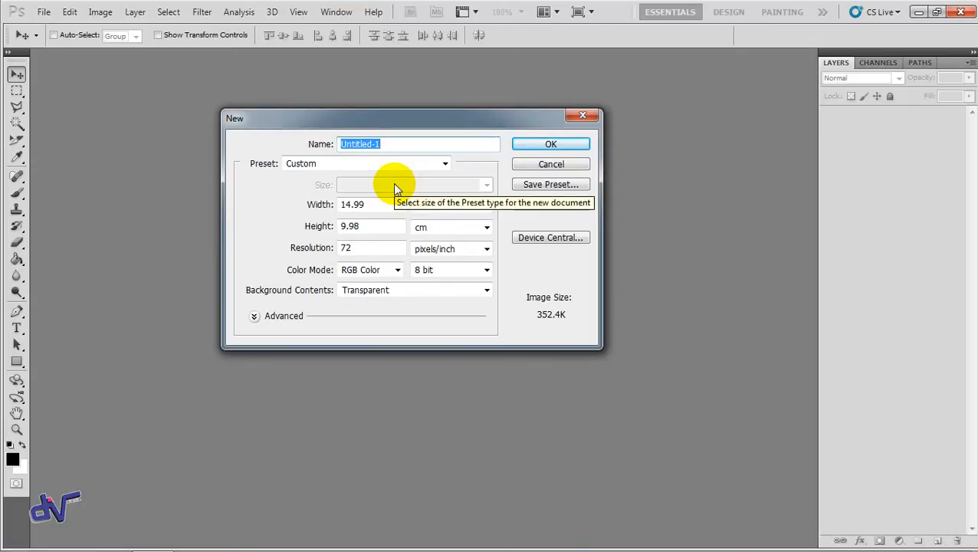
drag(394, 144, 316, 146)
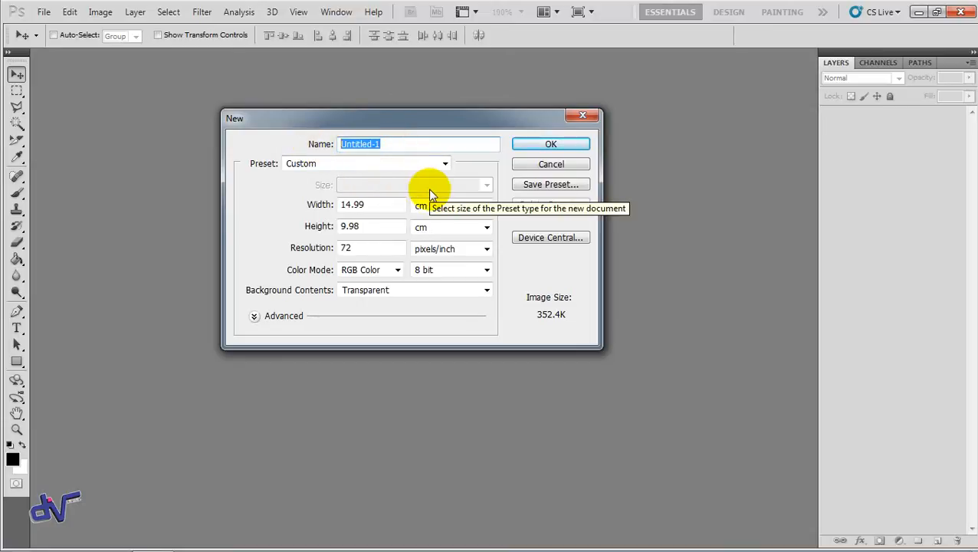
text(SMALA)
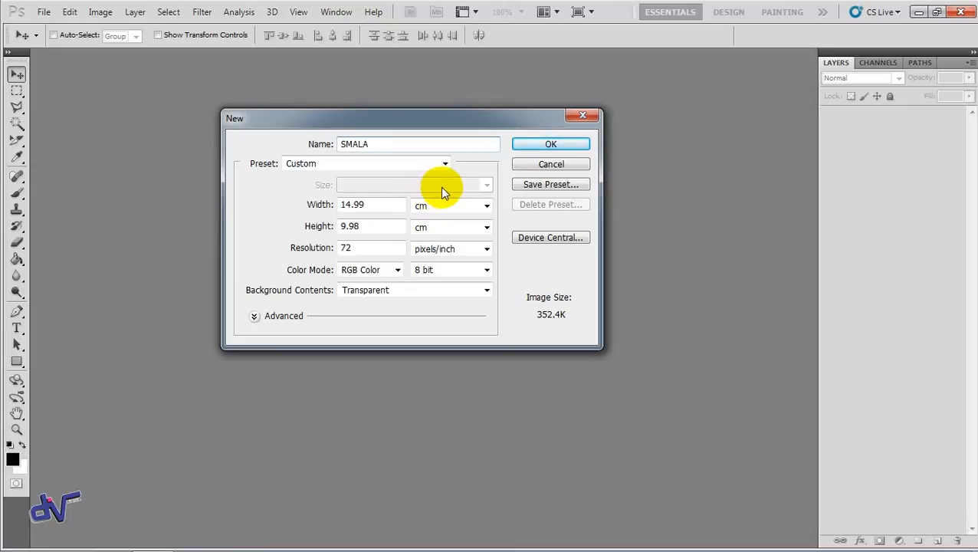
Set the new document's width to 15 and height to 10, keeping cm as the unit.
click(396, 203)
drag(353, 203, 279, 204)
text(16)
key(BackSpace)
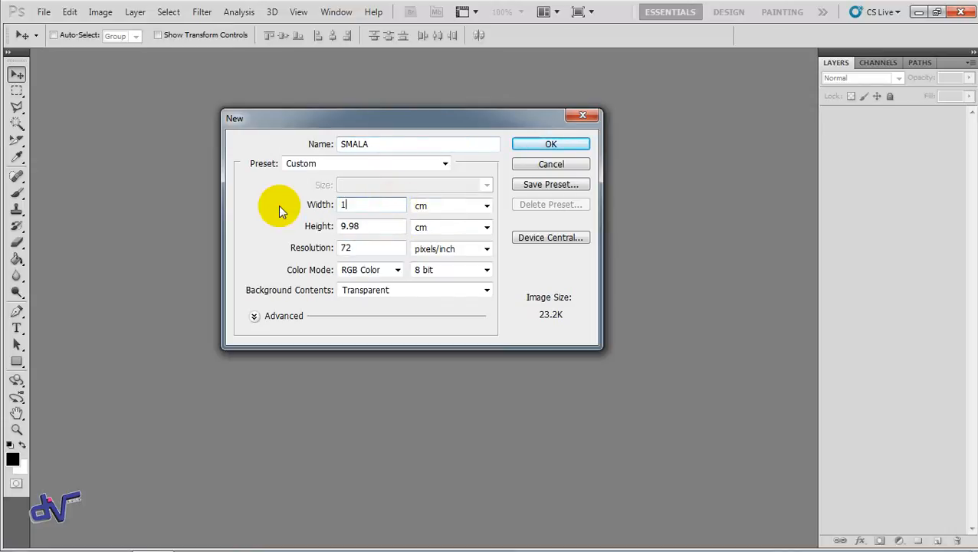
text(5)
key(Tab)
text(10)
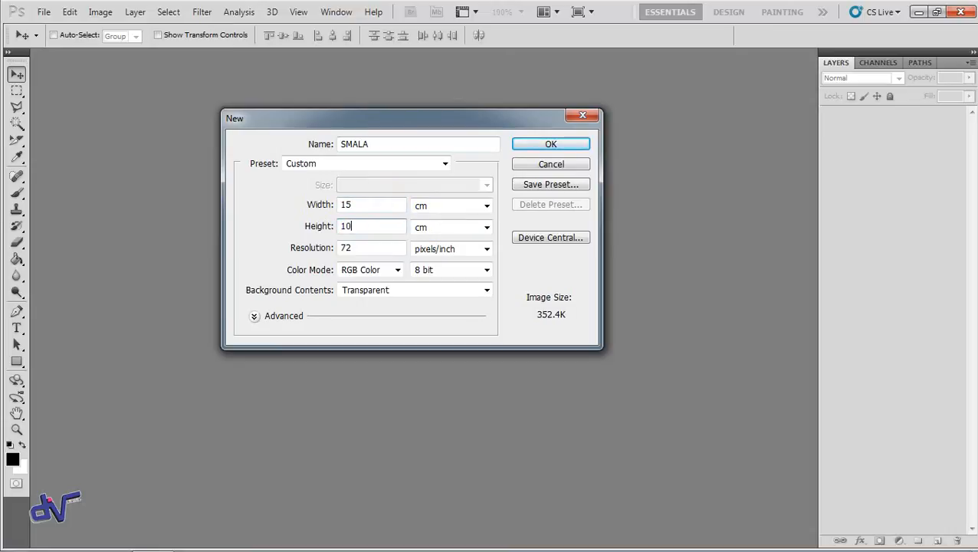
click(445, 207)
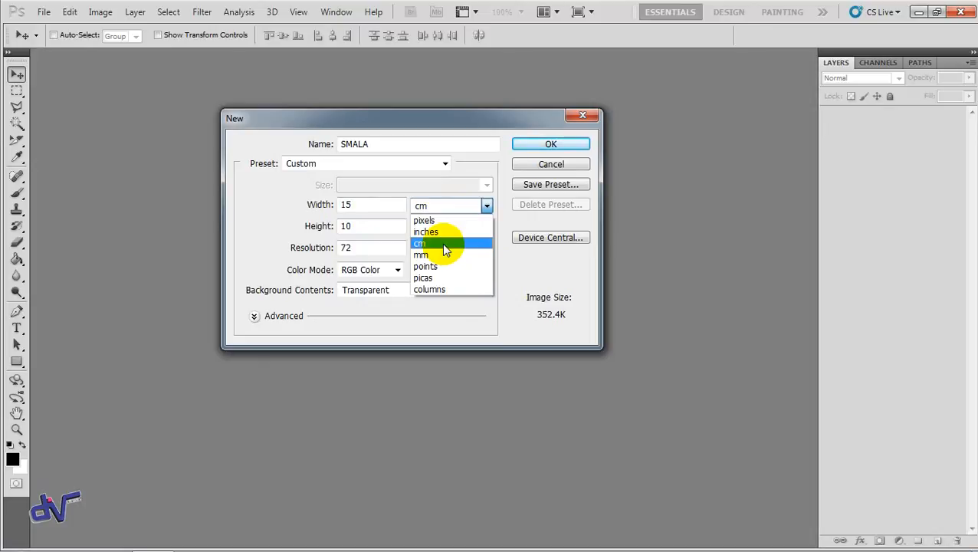
click(426, 125)
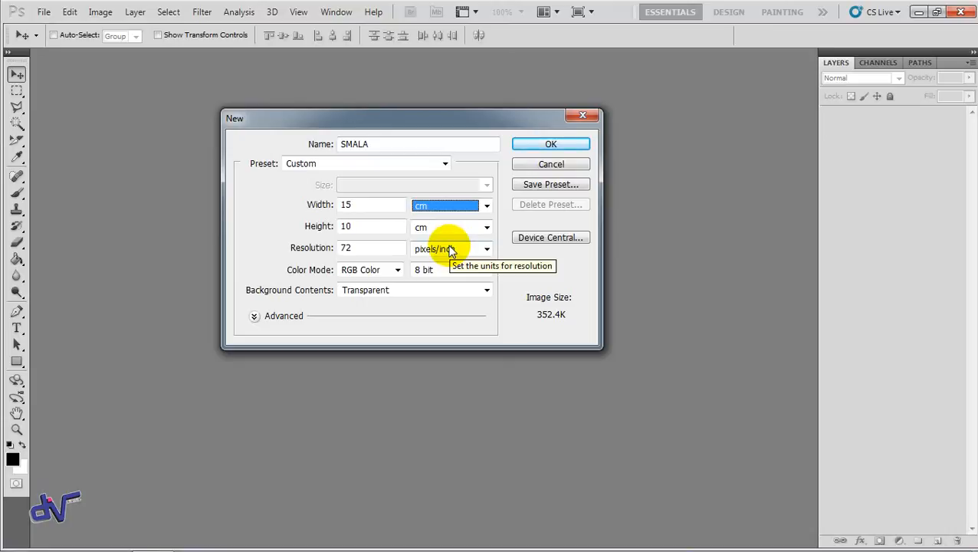
click(444, 207)
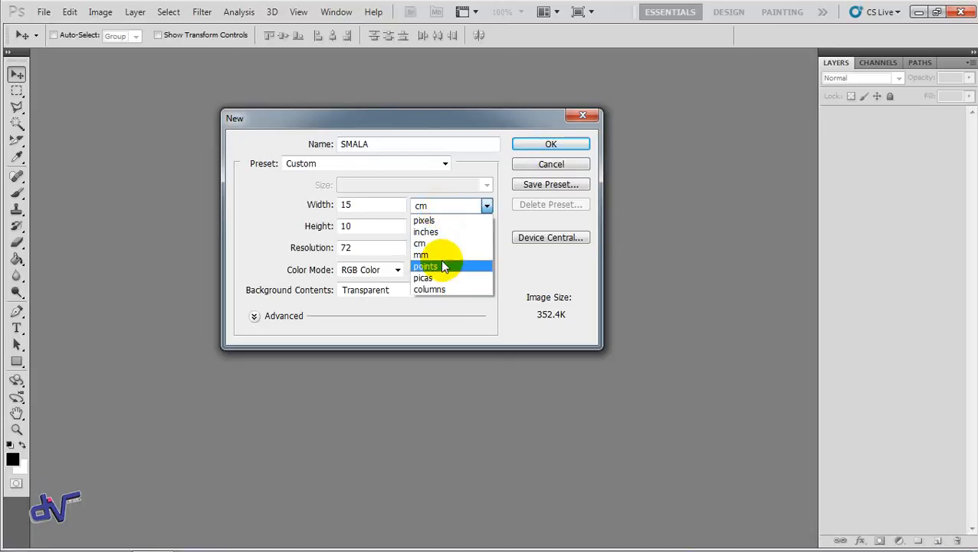
click(394, 118)
Set the new document's resolution to 75 pixels/inch.
click(376, 235)
click(381, 247)
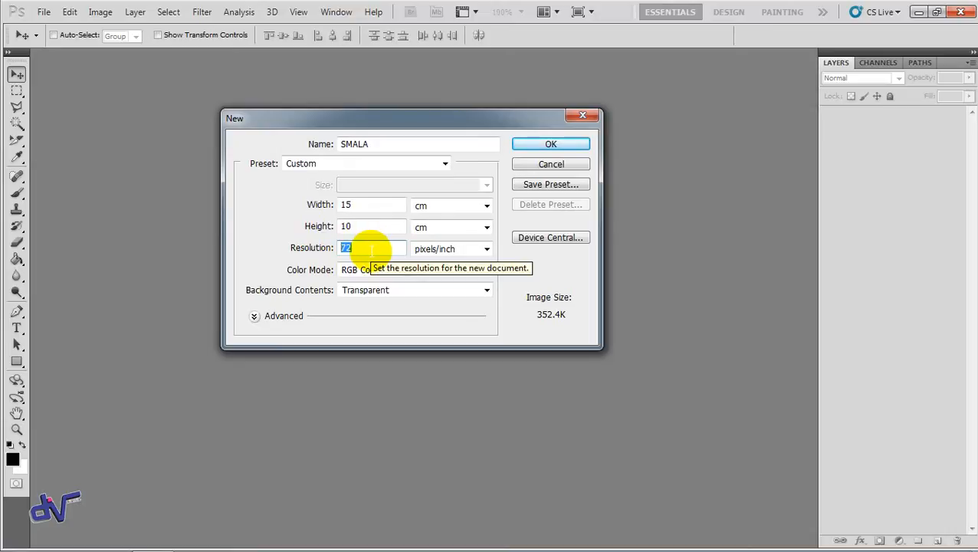
text(7)
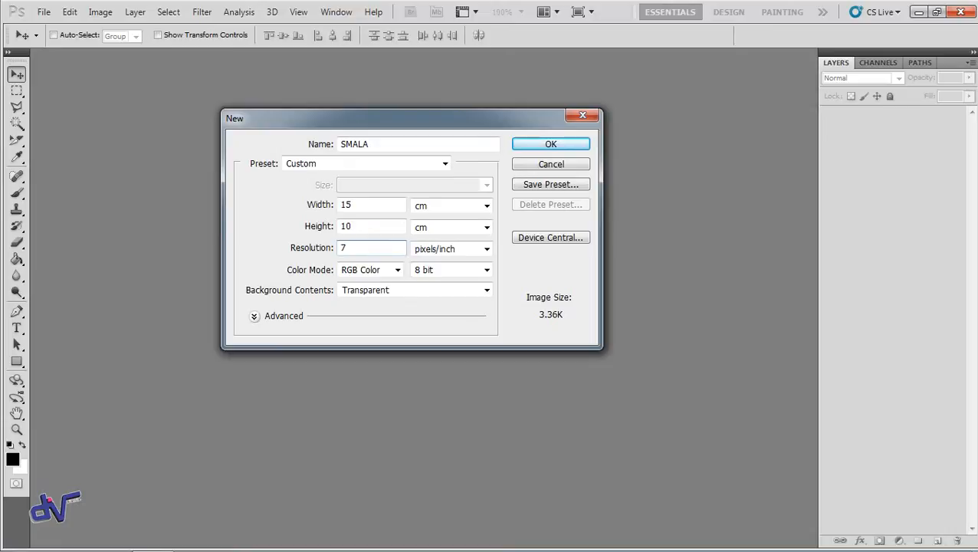
text(5)
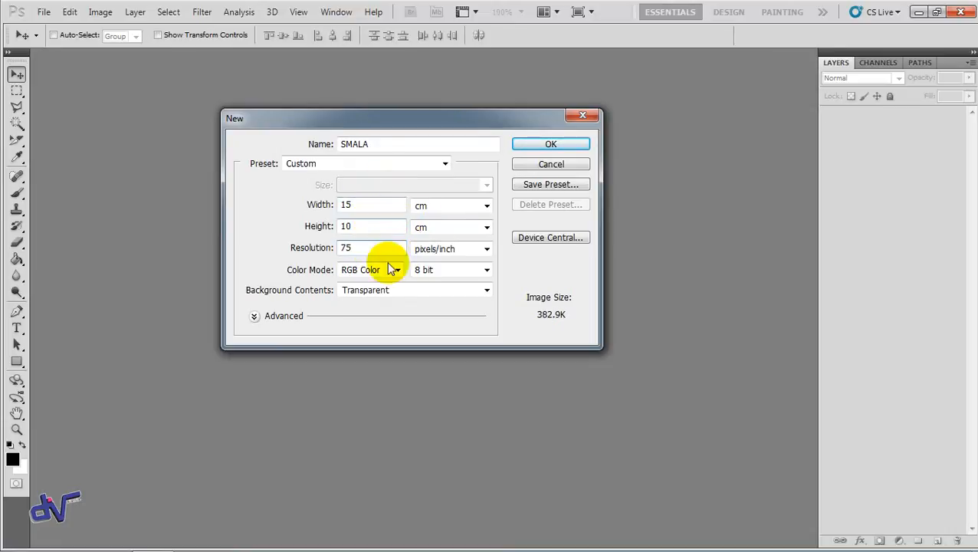
click(443, 250)
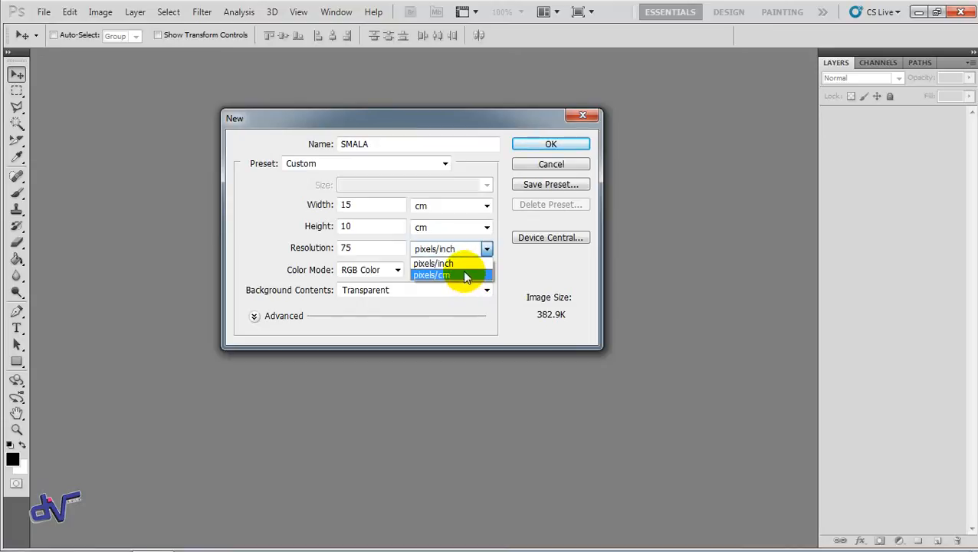
click(363, 249)
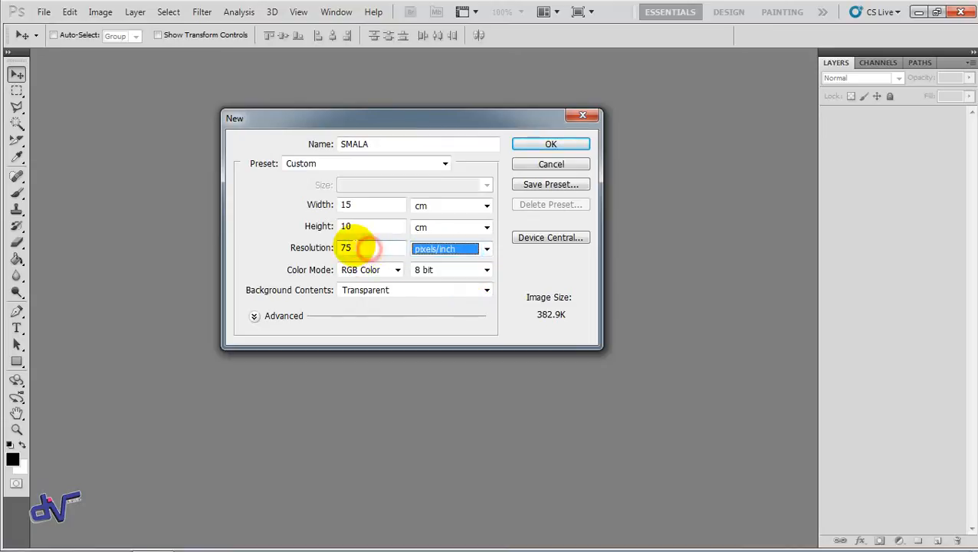
click(361, 249)
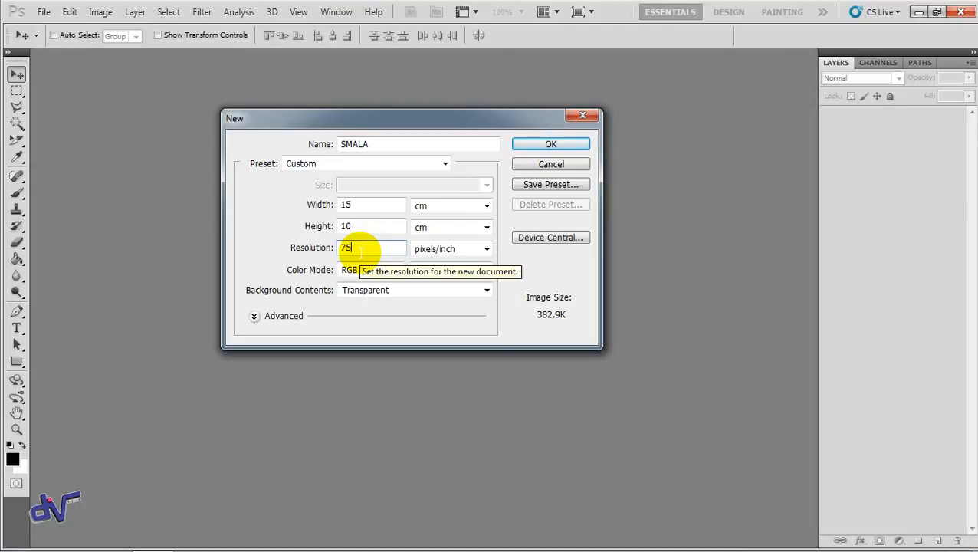
Switch the resolution unit to pixels/cm and back to pixels/inch.
click(434, 251)
click(444, 274)
click(443, 250)
click(442, 260)
Set the resolution to 1000 pixels/inch to try its effect on the image size.
click(376, 250)
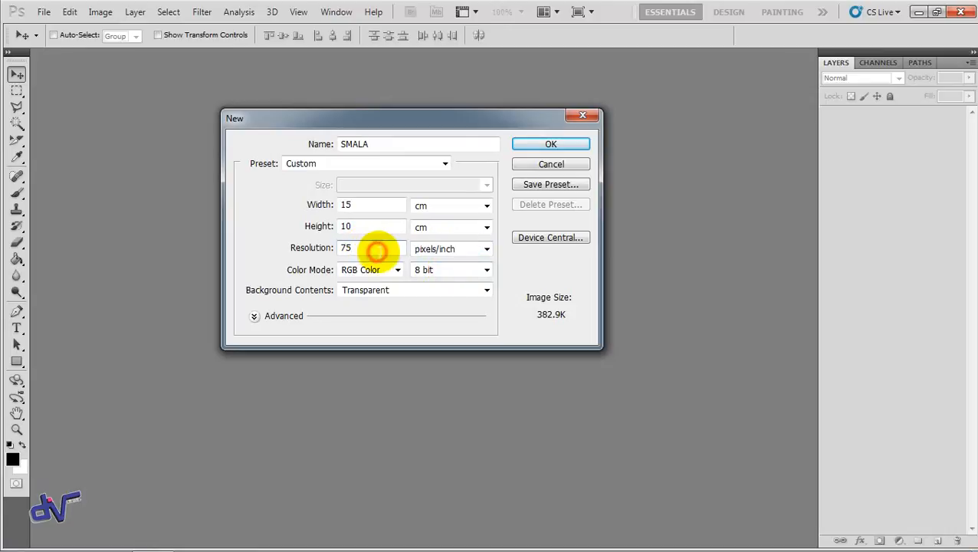
double_click(387, 250)
double_click(387, 250)
double_click(387, 250)
click(388, 249)
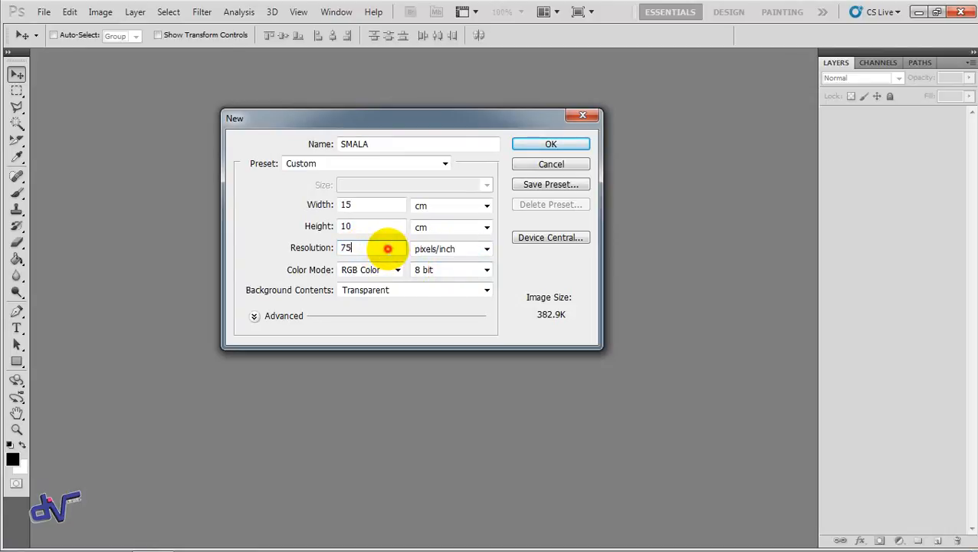
double_click(387, 249)
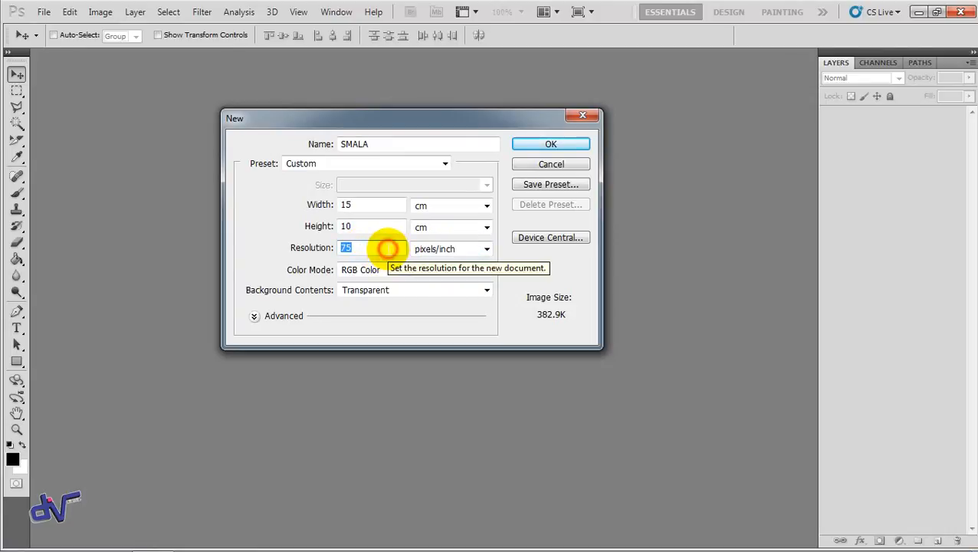
click(381, 247)
double_click(383, 247)
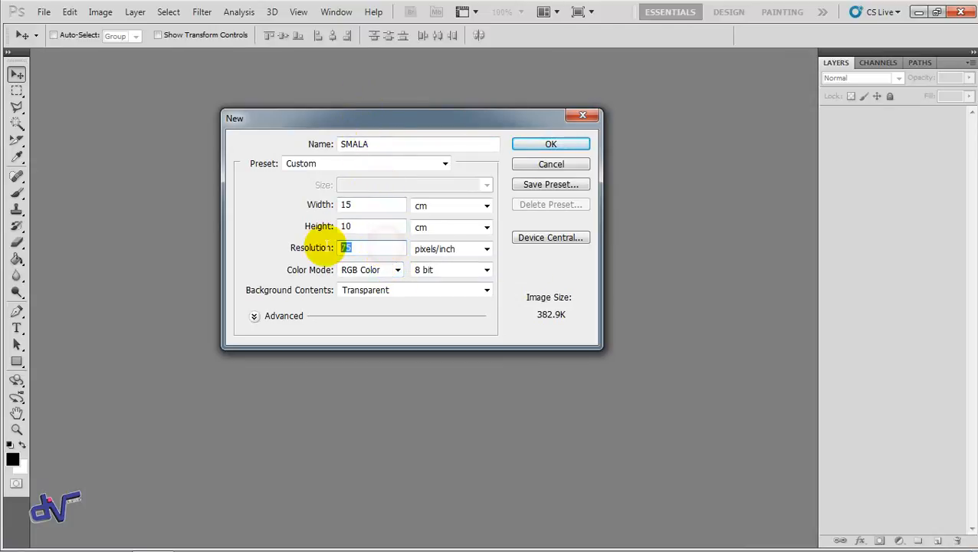
text(1000)
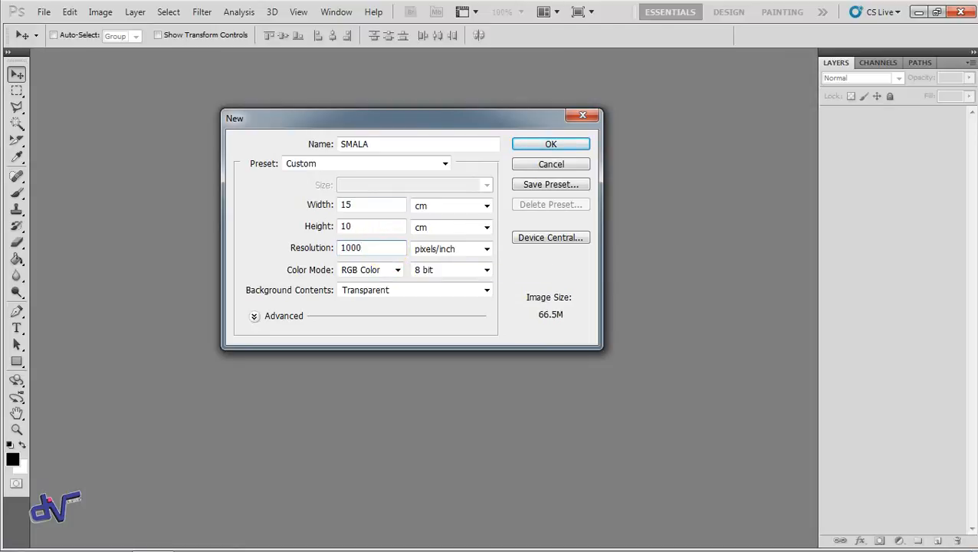
Set the resolution to 300 pixels/inch.
double_click(372, 249)
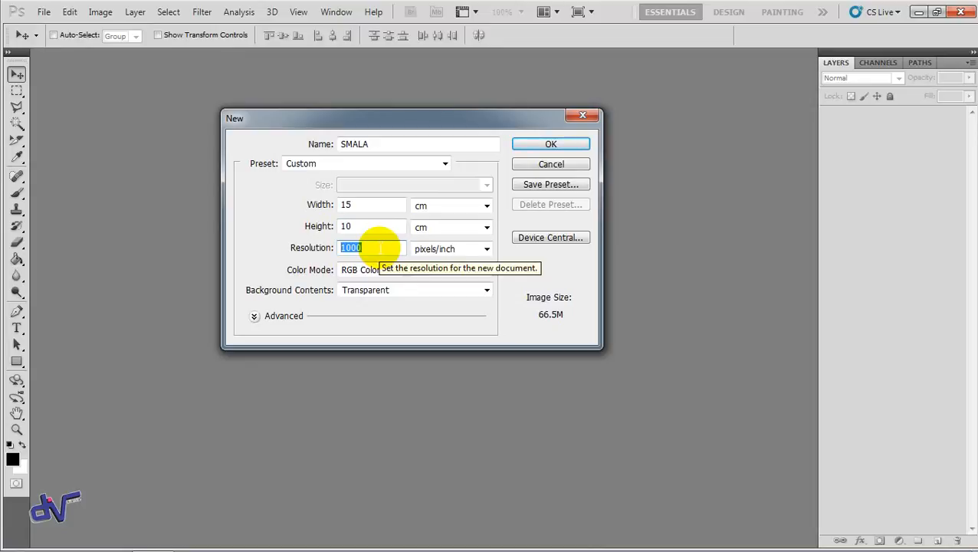
text(3)
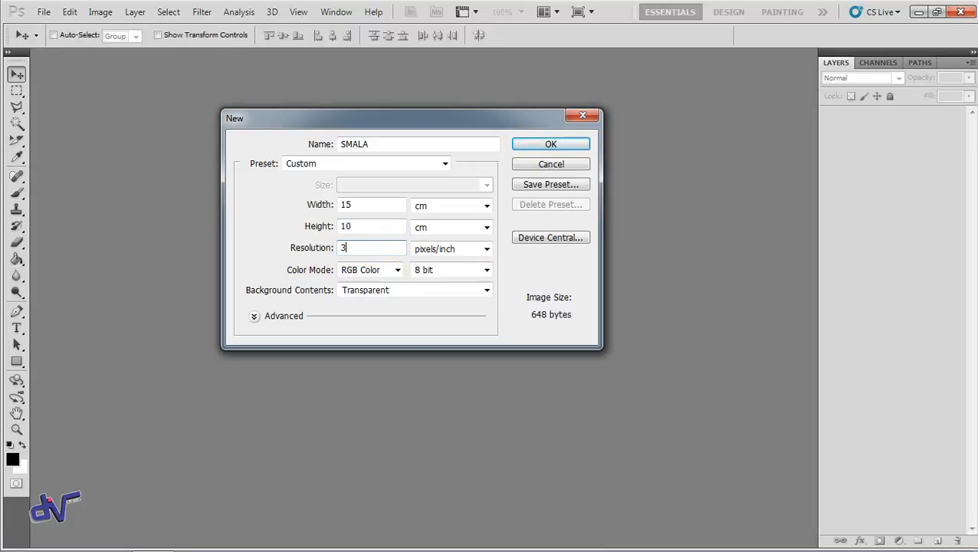
text(00)
Set the resolution to 72, try pixels/cm as its unit and return to pixels/inch.
drag(362, 246, 253, 219)
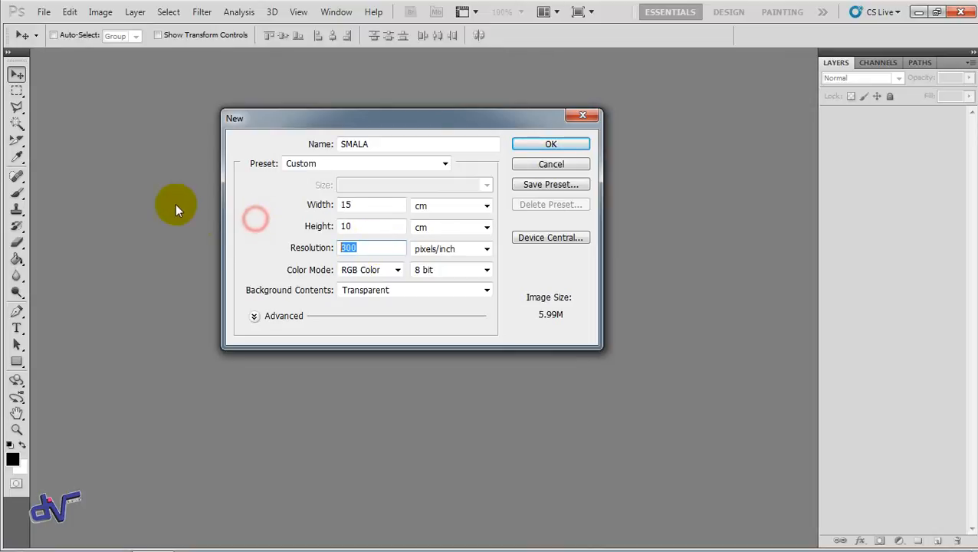
text(72)
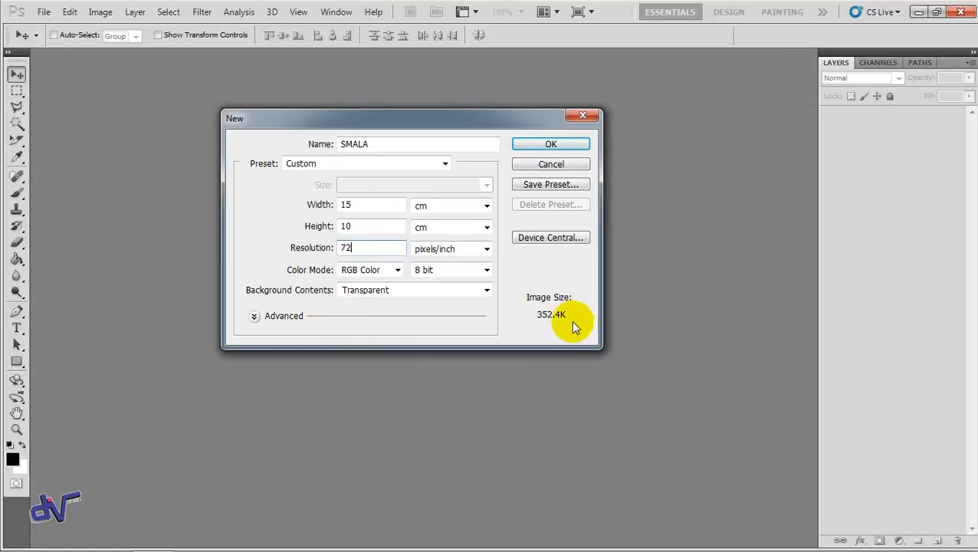
click(448, 251)
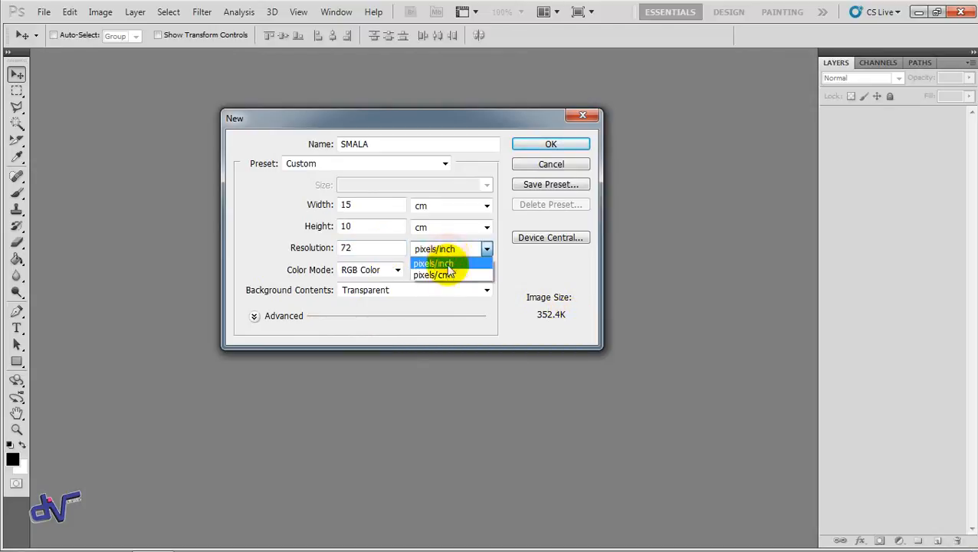
click(453, 274)
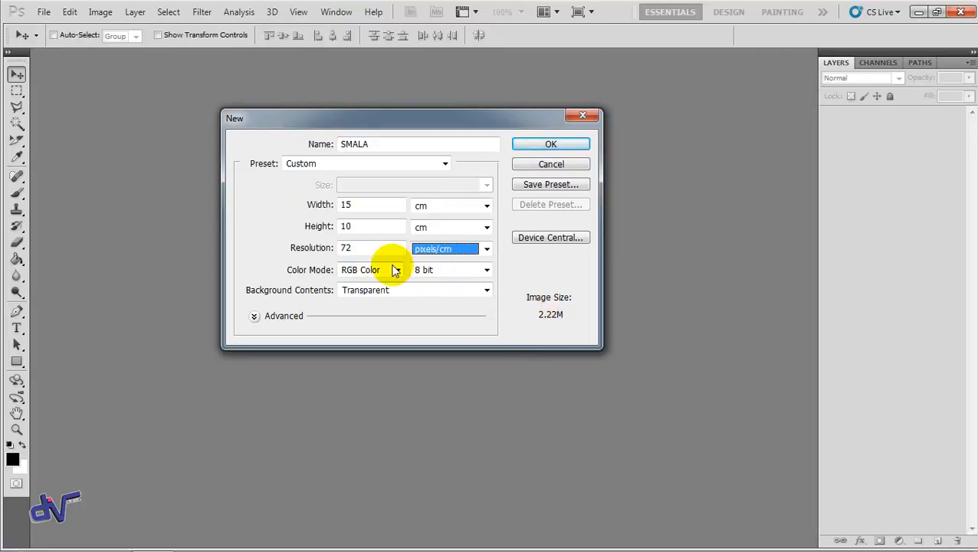
click(452, 250)
click(454, 265)
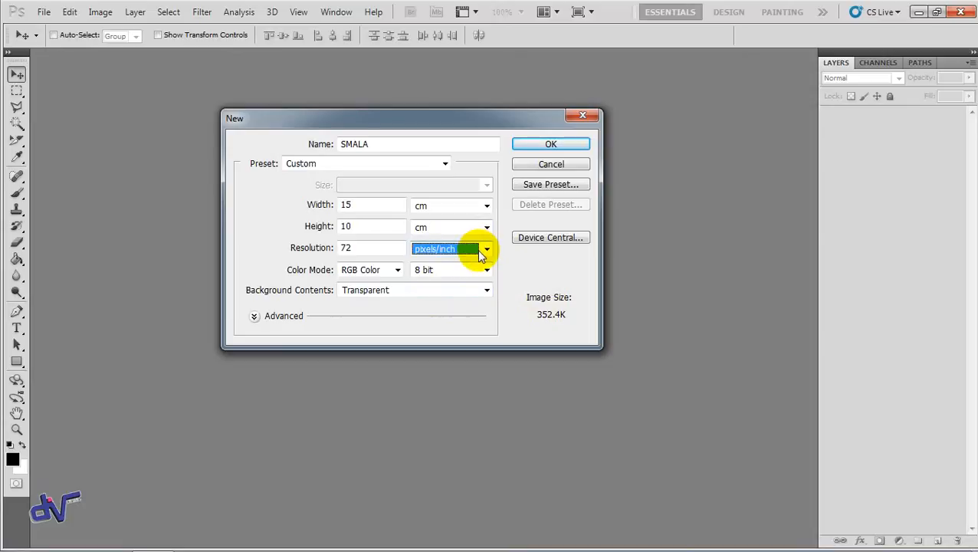
Review the available color modes for the new document and choose RGB Color.
click(397, 271)
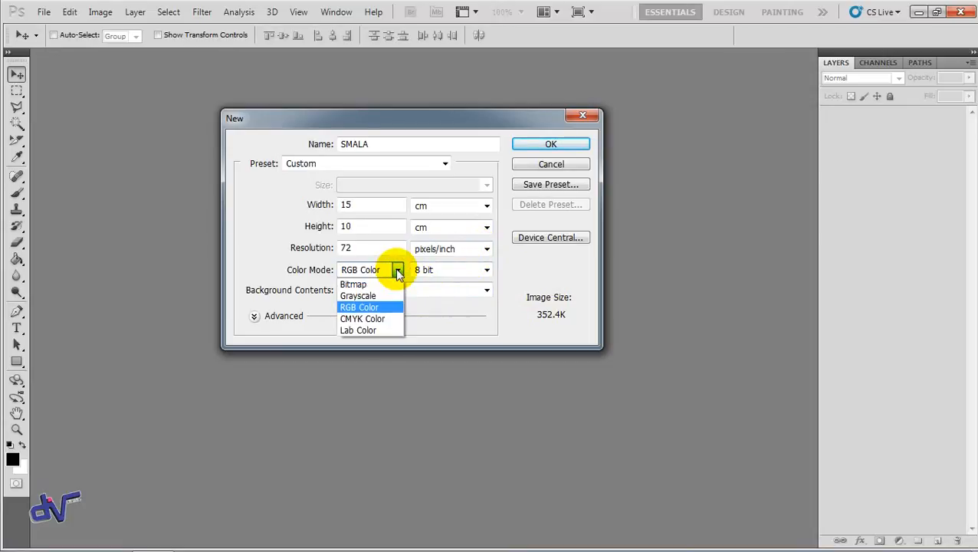
click(363, 122)
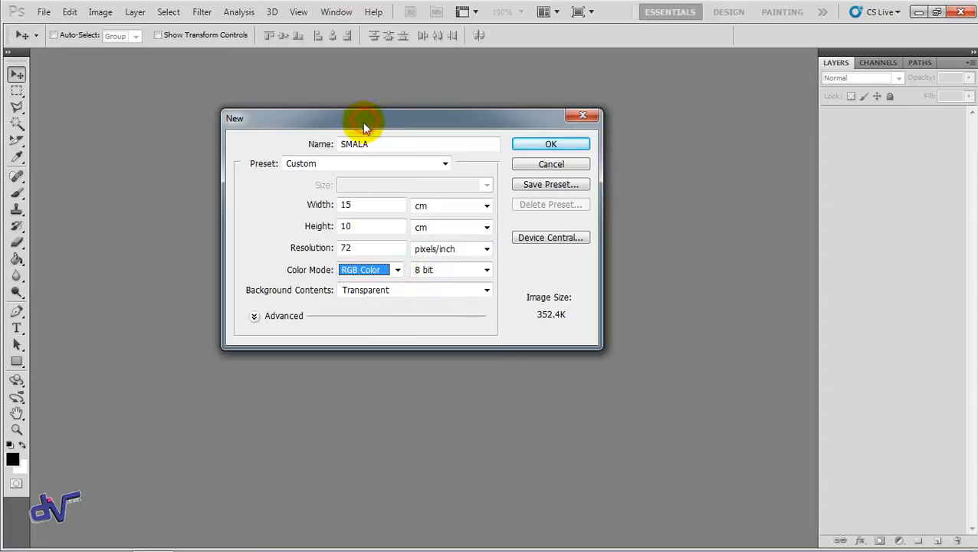
click(365, 274)
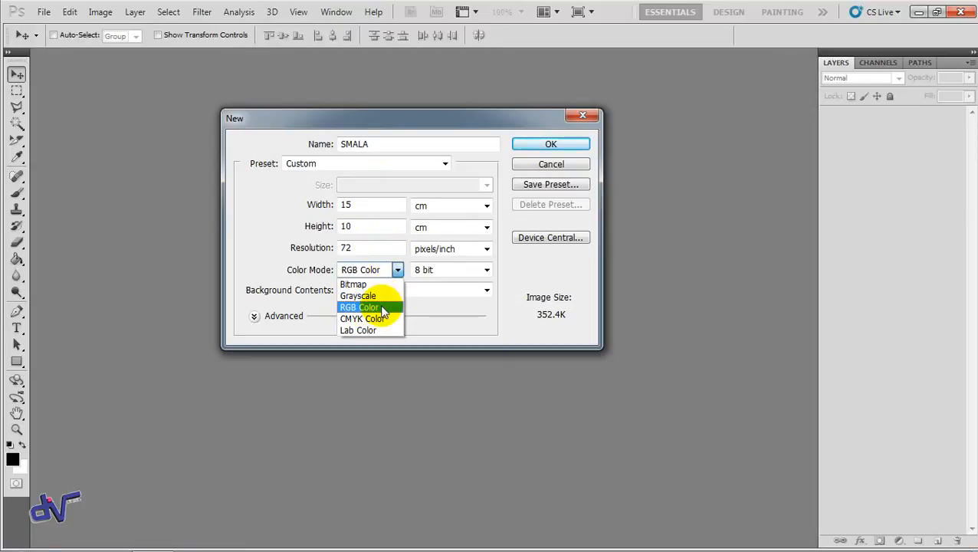
click(381, 310)
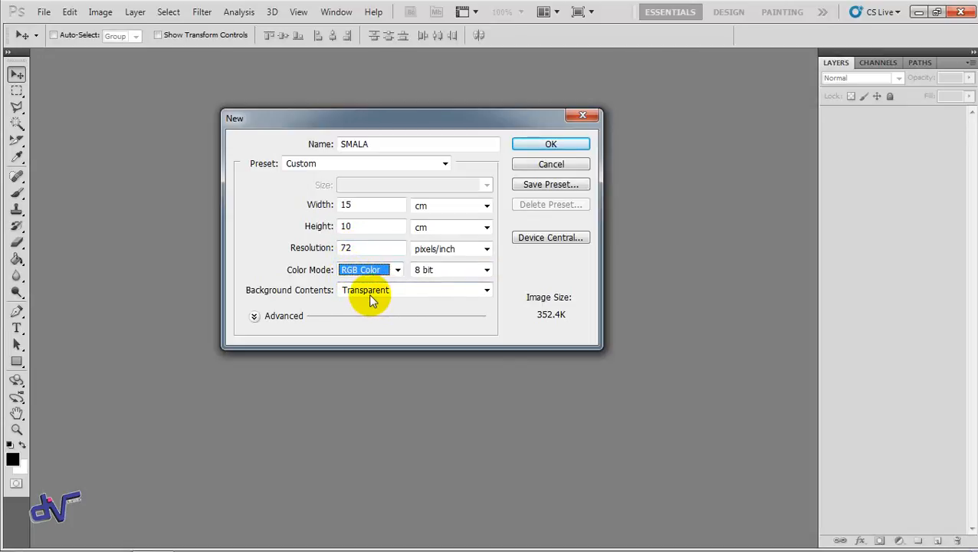
click(398, 270)
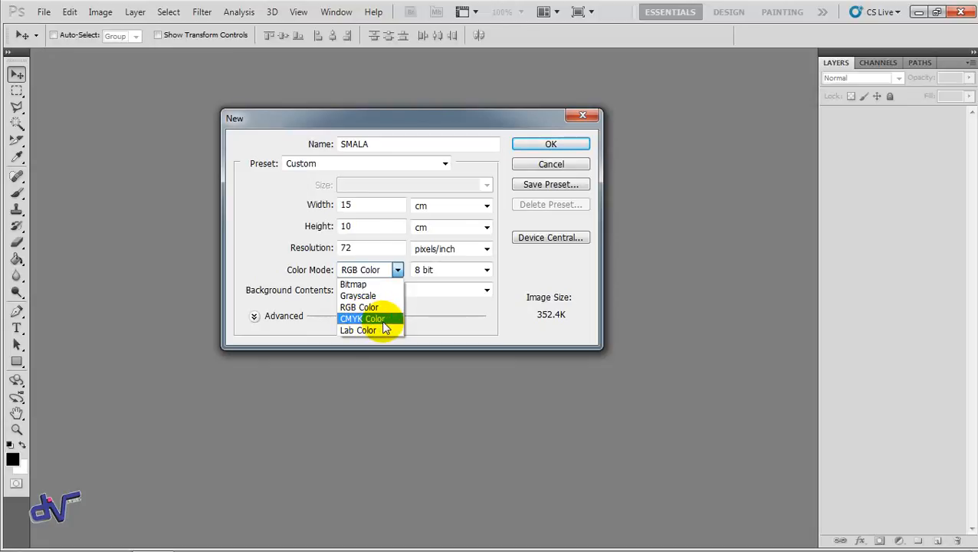
click(294, 116)
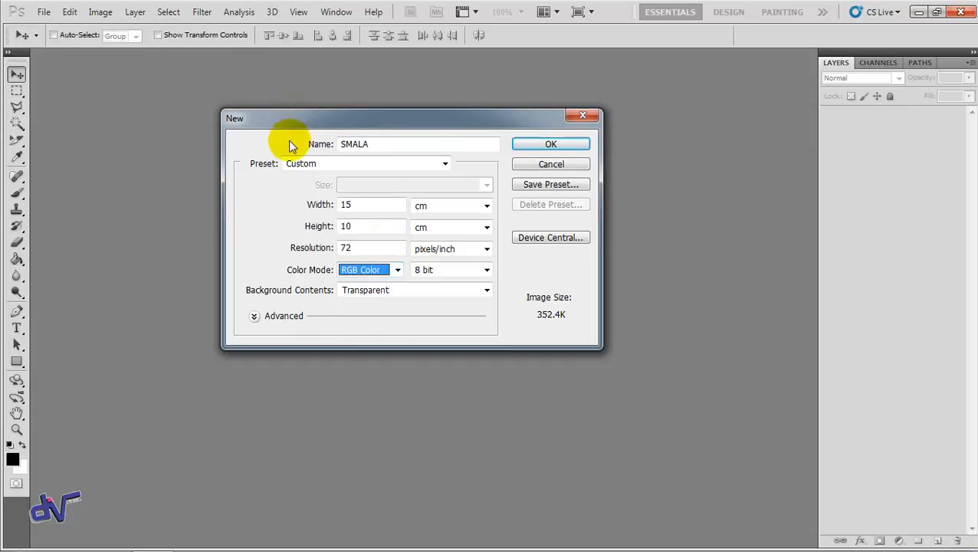
click(397, 270)
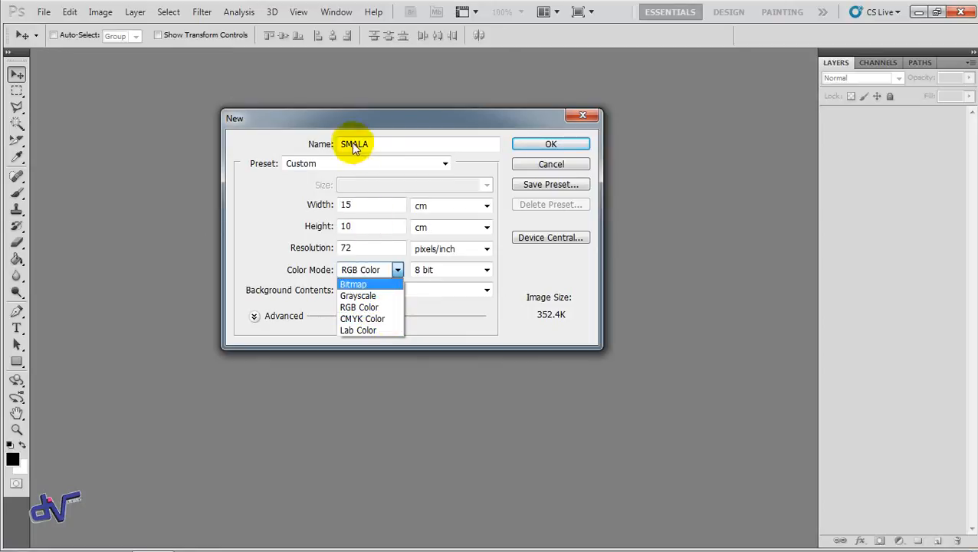
click(322, 119)
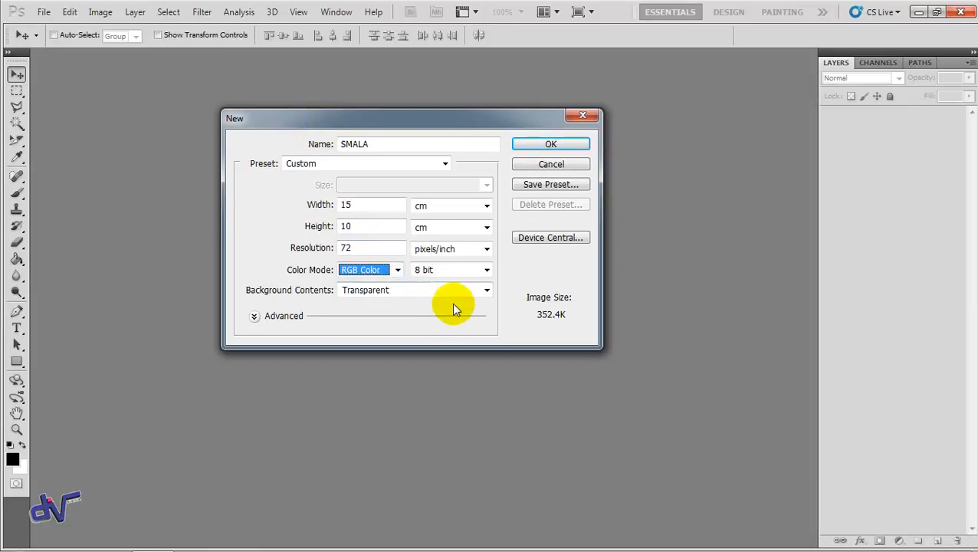
Review the background contents choices and set the document's background to Transparent.
click(423, 297)
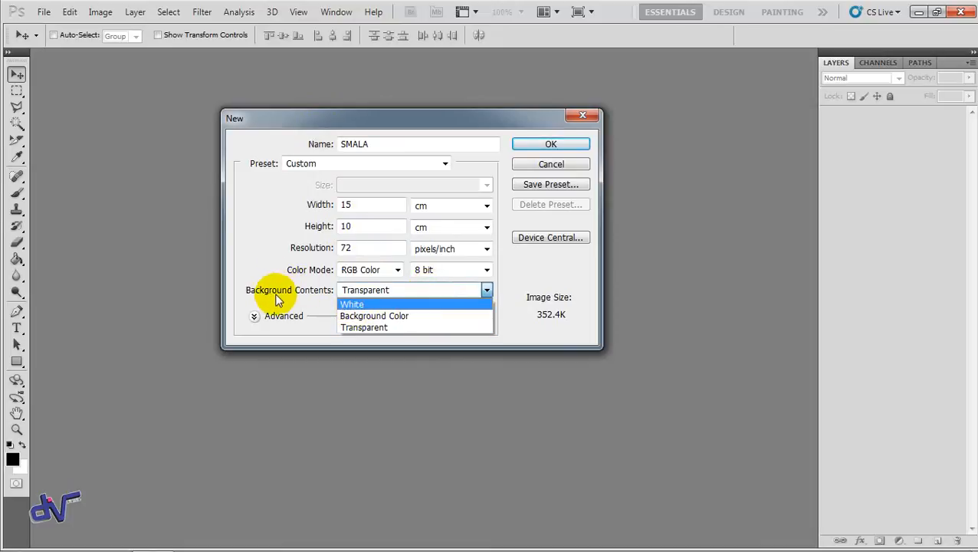
click(319, 291)
click(379, 295)
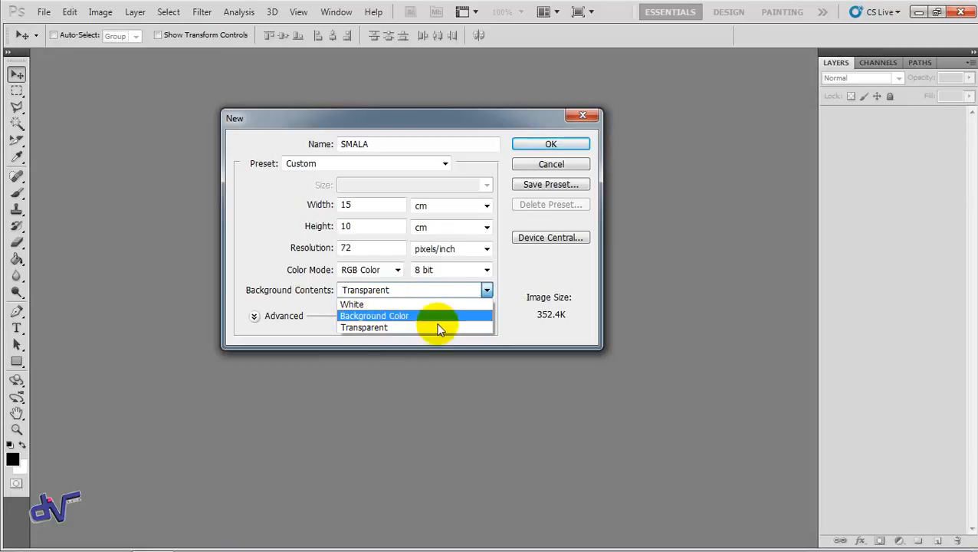
click(382, 328)
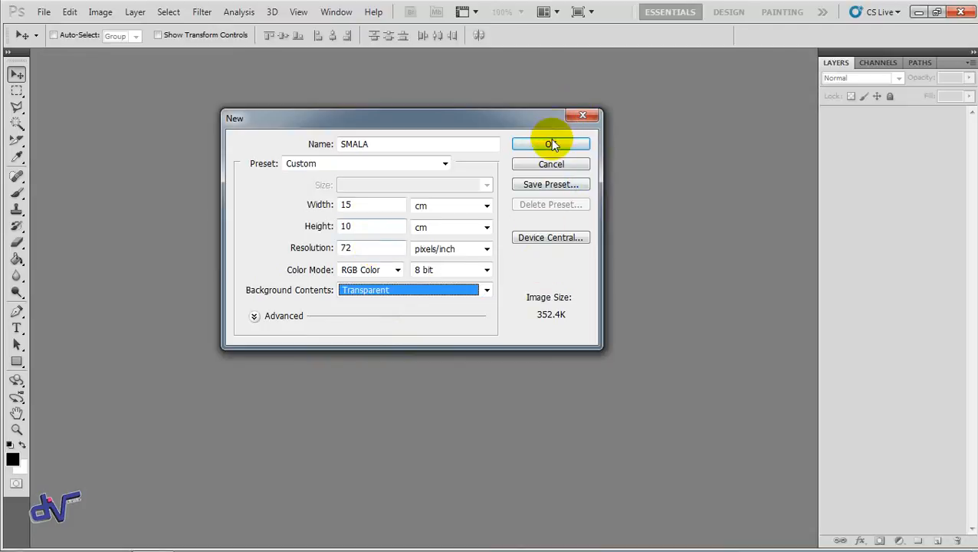
Set the resolution unit to pixels/cm, create the SMALA document and fit it to the window.
click(486, 249)
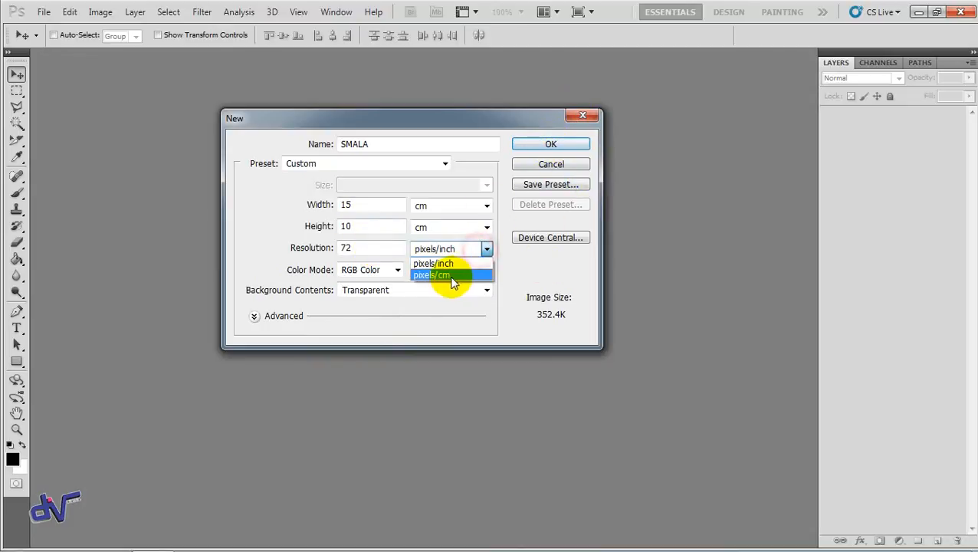
click(443, 279)
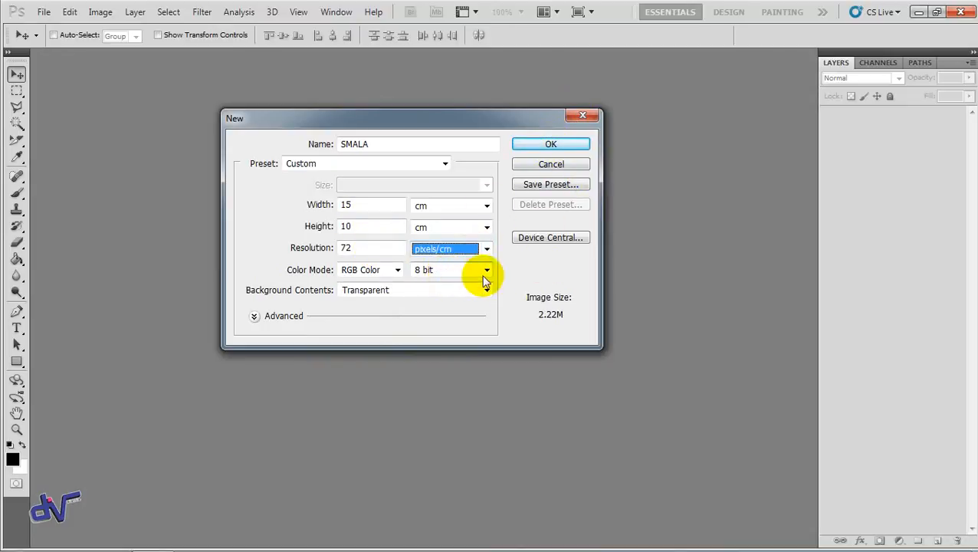
click(545, 145)
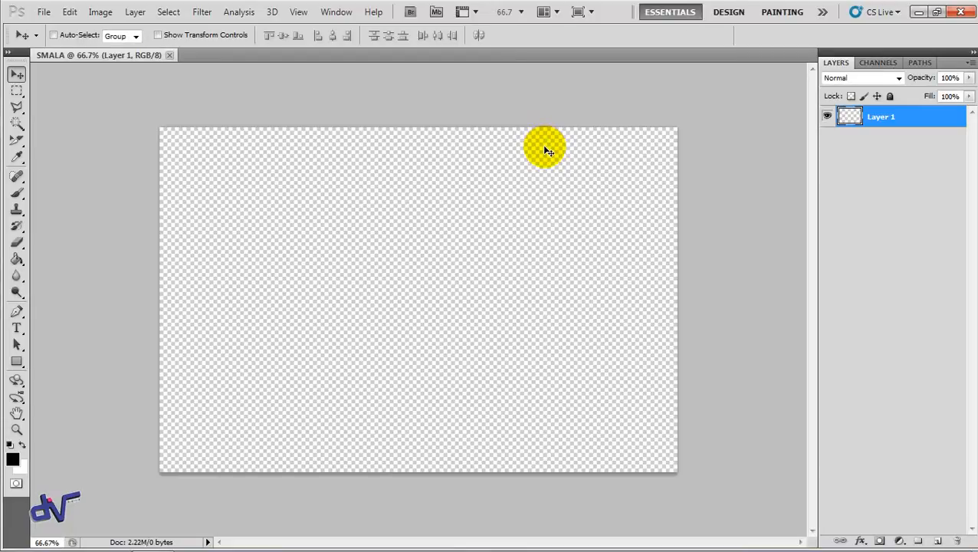
key(ctrl+0)
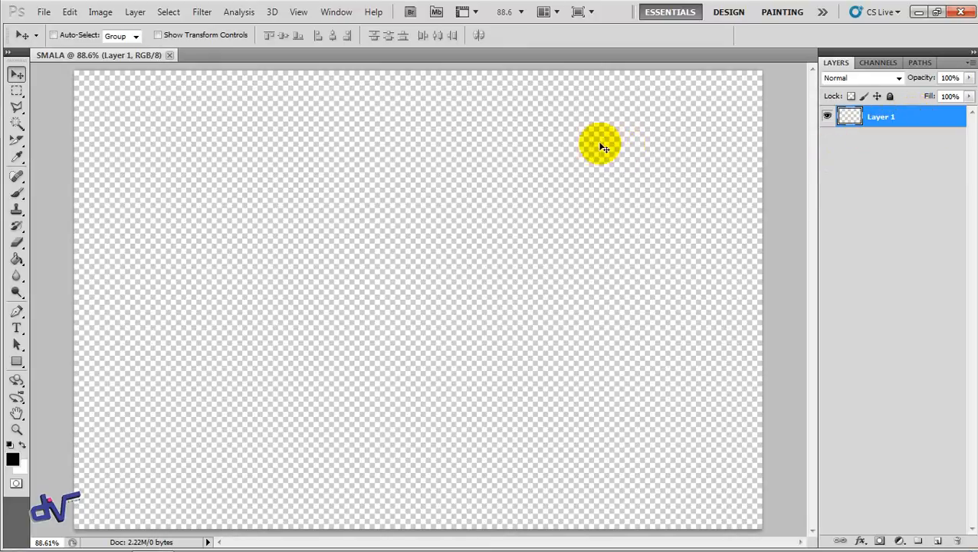
click(18, 76)
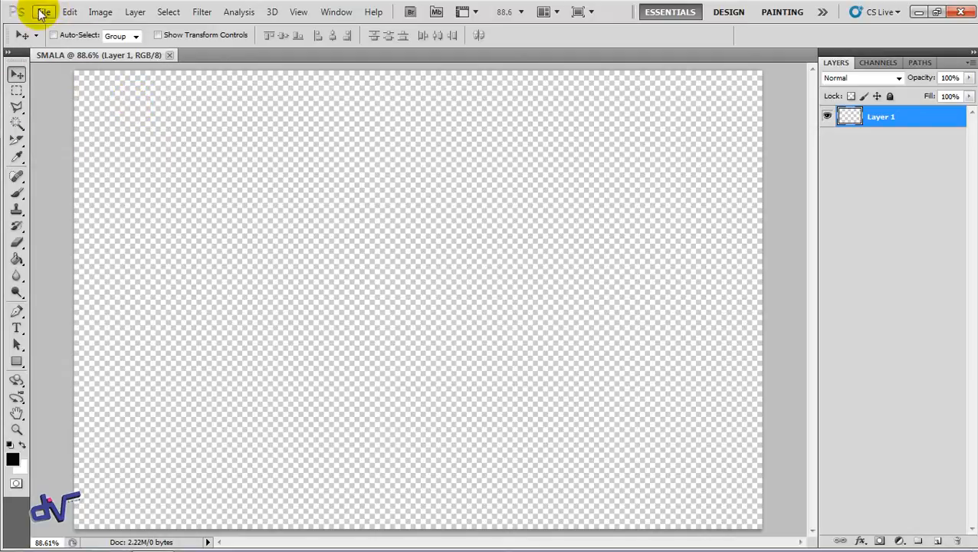
click(101, 13)
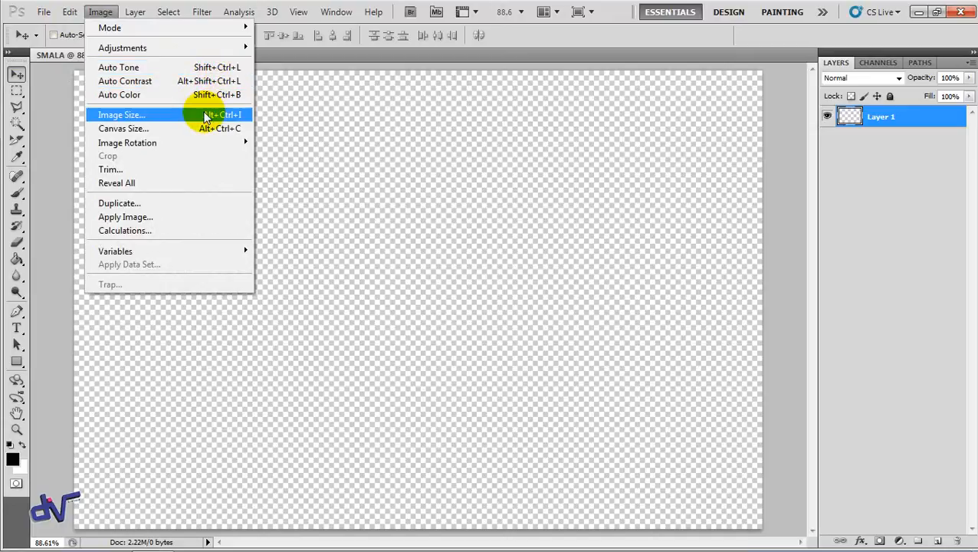
click(16, 76)
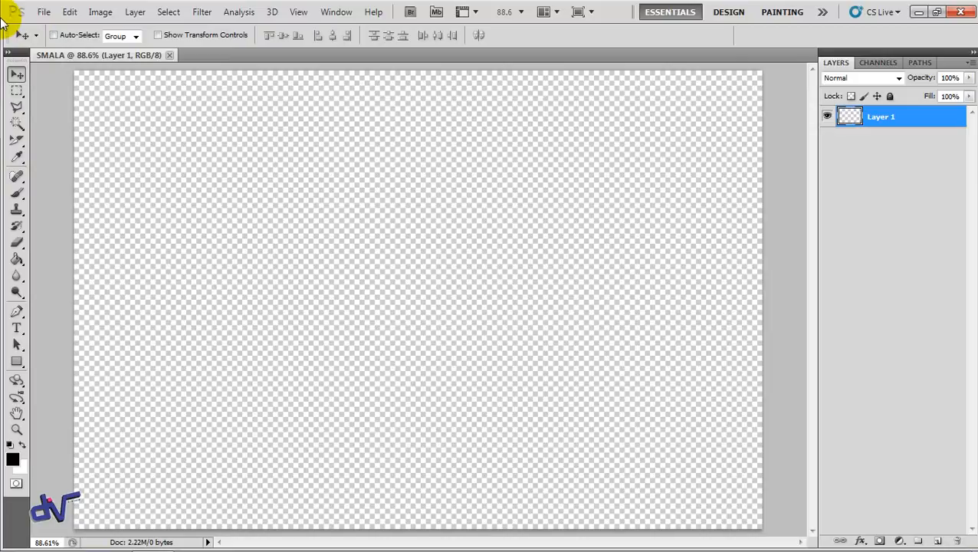
Draw a rectangular marquee selection near the middle of the canvas and shift it slightly to center it better.
click(17, 91)
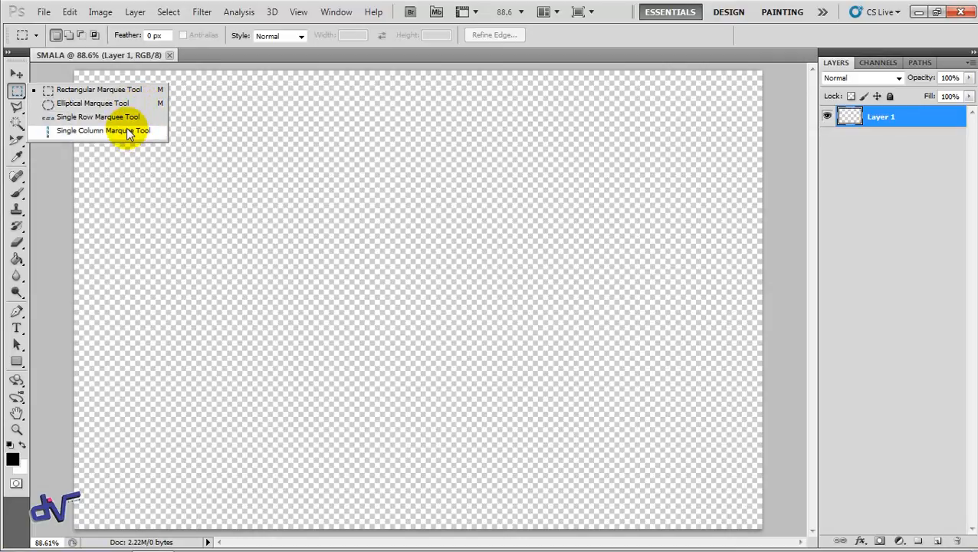
click(133, 92)
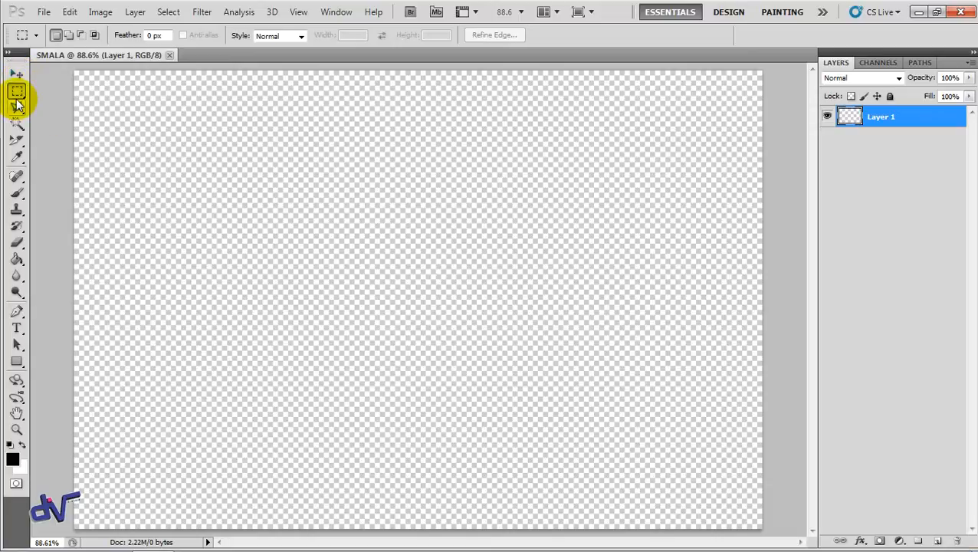
drag(300, 159, 590, 384)
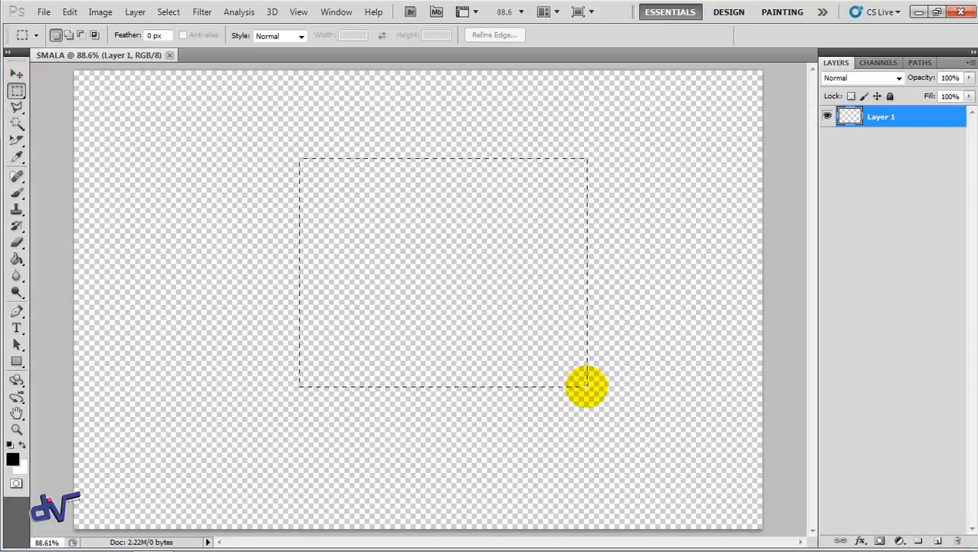
mouse_move(414, 228)
mouse_down()
mouse_move(394, 249)
mouse_move(384, 238)
mouse_move(398, 237)
mouse_up()
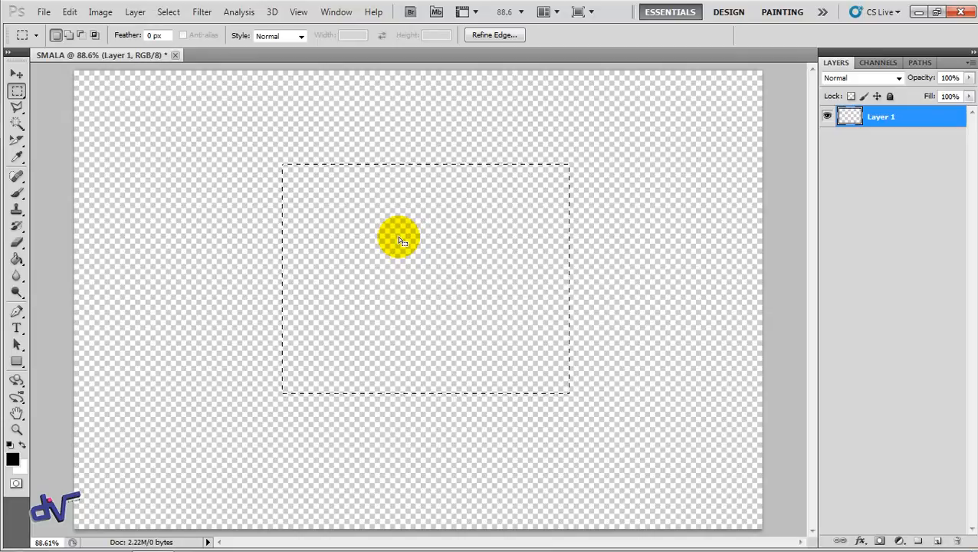
drag(437, 266, 441, 288)
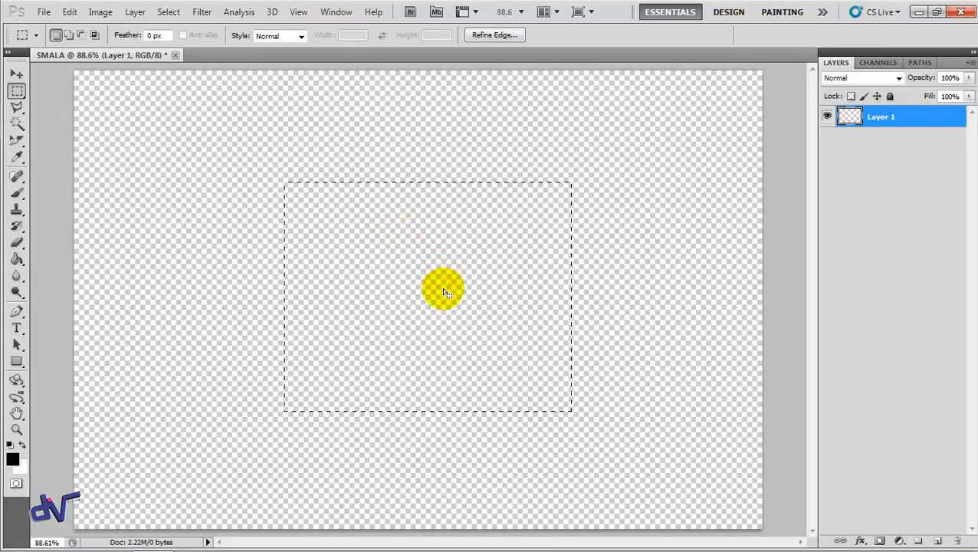
click(12, 457)
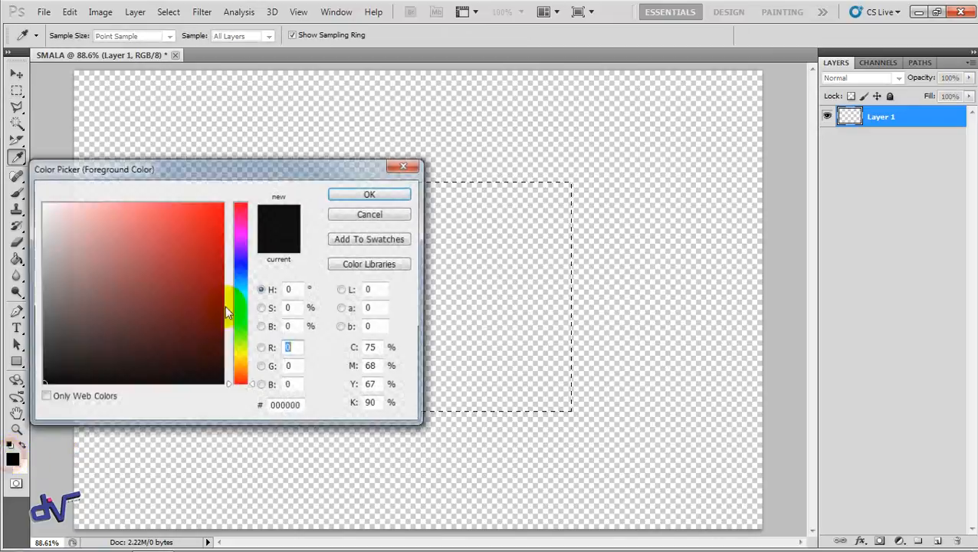
drag(268, 178, 382, 147)
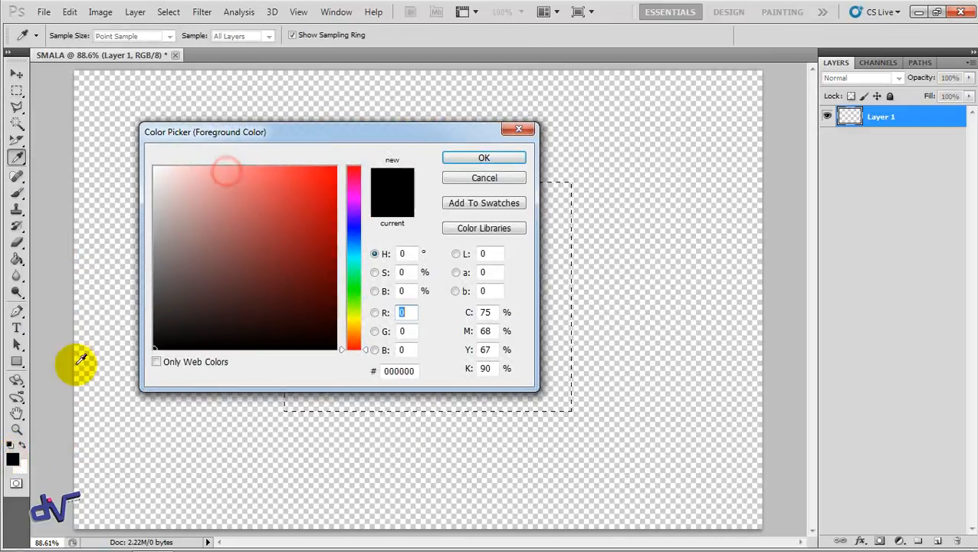
click(475, 178)
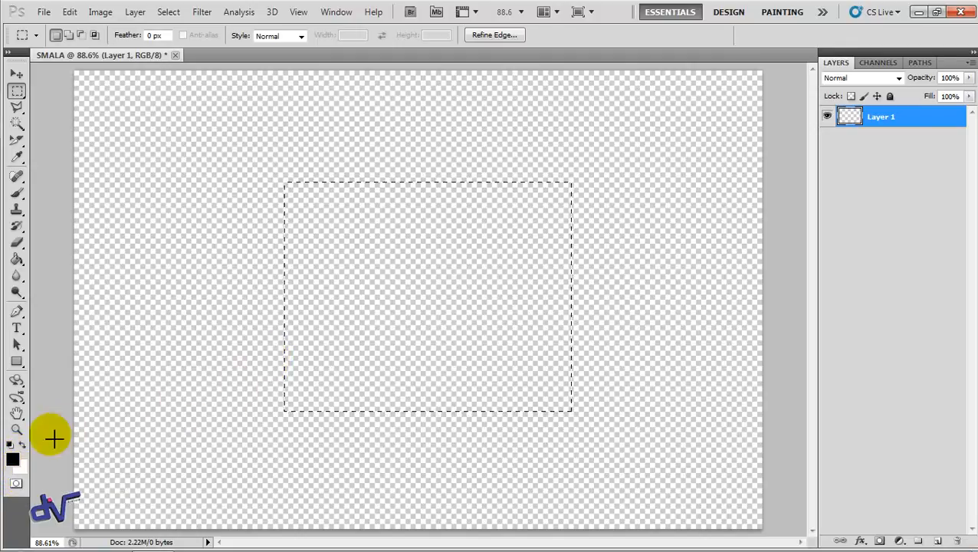
Set the foreground color to the bright blue 2a00ff.
click(12, 459)
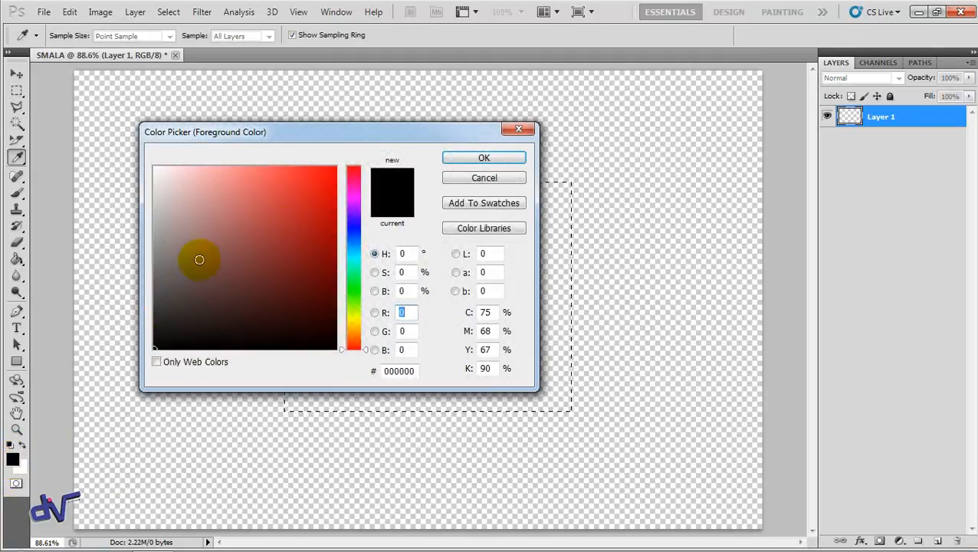
mouse_move(307, 136)
mouse_down()
mouse_move(349, 198)
mouse_move(331, 110)
mouse_move(313, 114)
mouse_move(322, 146)
mouse_up()
mouse_move(273, 246)
mouse_down()
mouse_move(354, 177)
mouse_move(345, 196)
mouse_move(350, 273)
mouse_up()
mouse_move(360, 240)
mouse_down()
mouse_move(370, 218)
mouse_move(323, 203)
mouse_move(384, 144)
mouse_up()
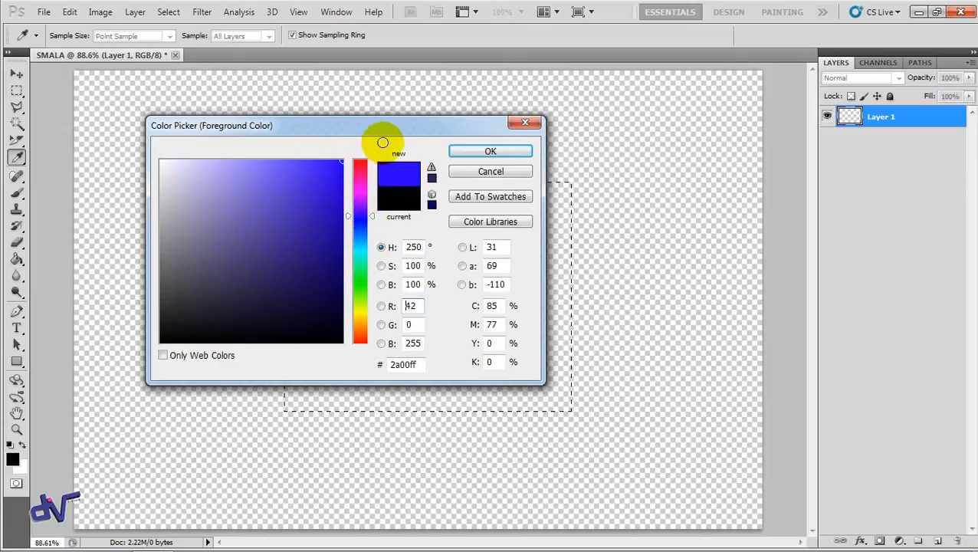
click(453, 151)
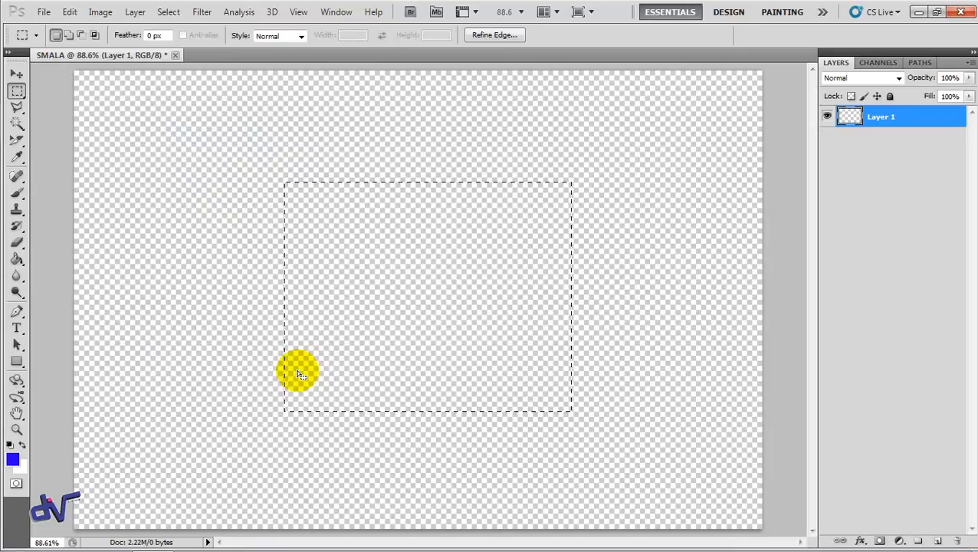
Compare the Gradient Tool and Paint Bucket Tool by switching between them.
click(17, 261)
click(49, 258)
click(13, 262)
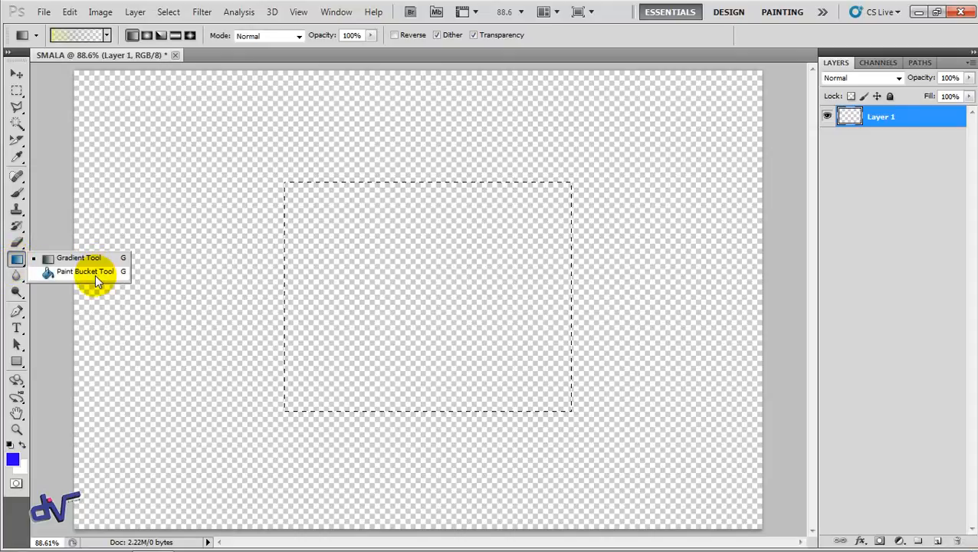
click(95, 274)
click(17, 261)
click(67, 260)
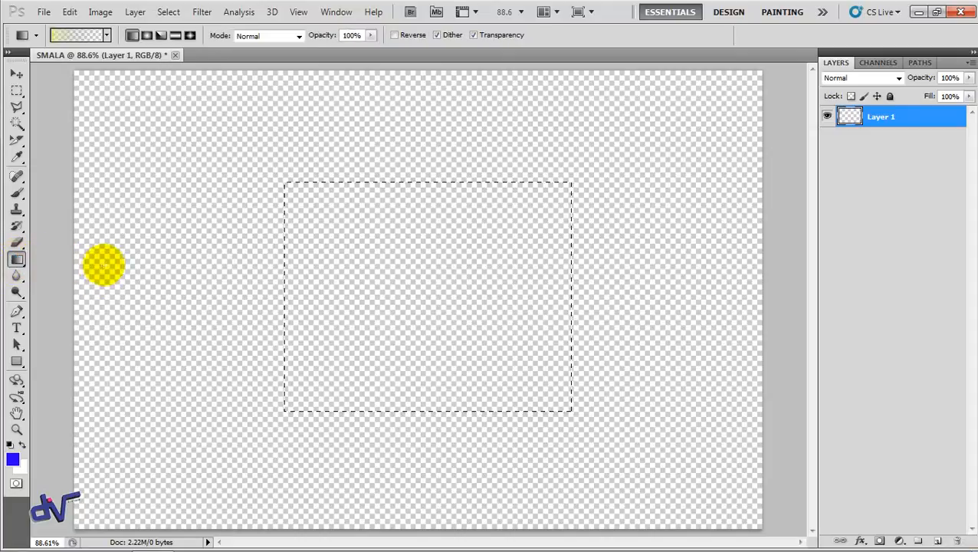
click(18, 262)
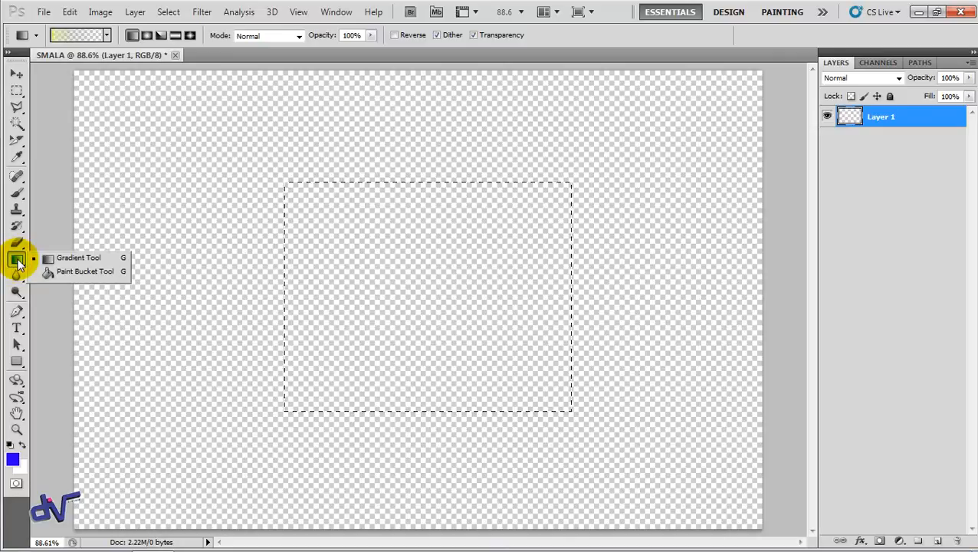
click(80, 258)
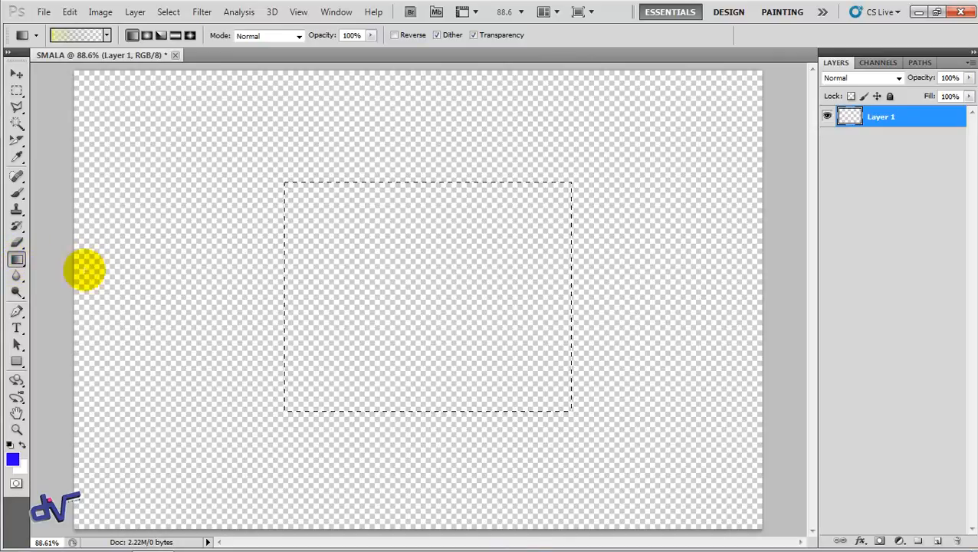
click(17, 261)
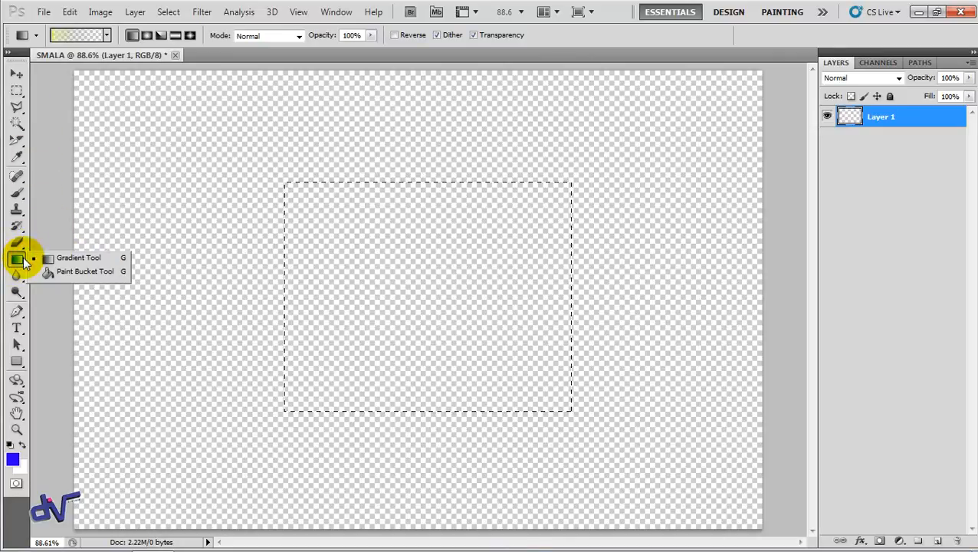
click(82, 273)
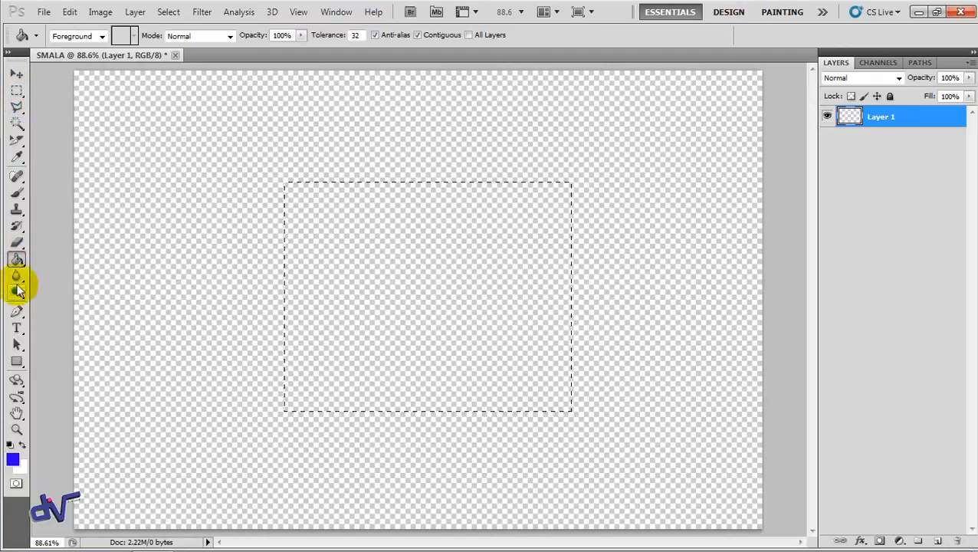
drag(17, 259, 46, 259)
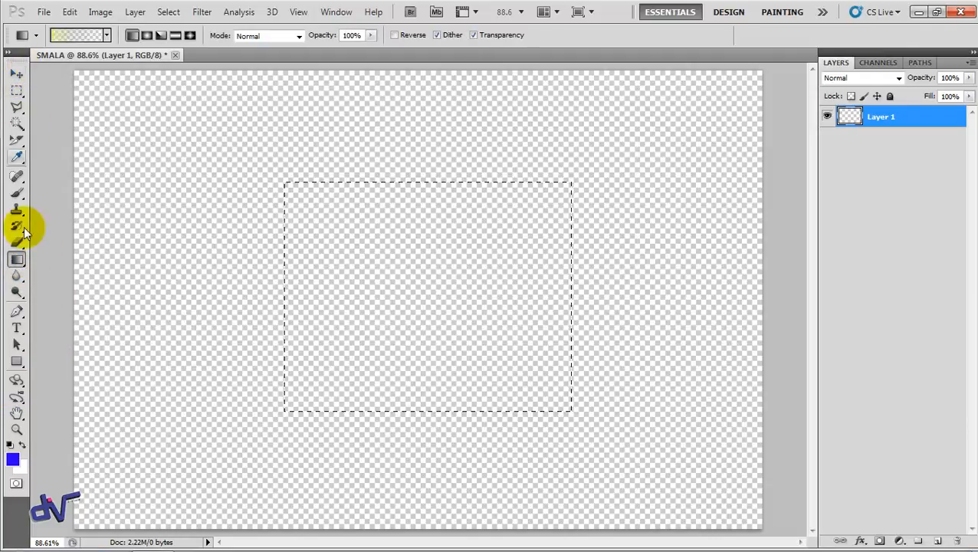
Fill the rectangular selection on Layer 1 with the blue foreground color using the Paint Bucket Tool.
mouse_move(17, 270)
mouse_down()
mouse_move(22, 262)
mouse_move(60, 272)
mouse_up()
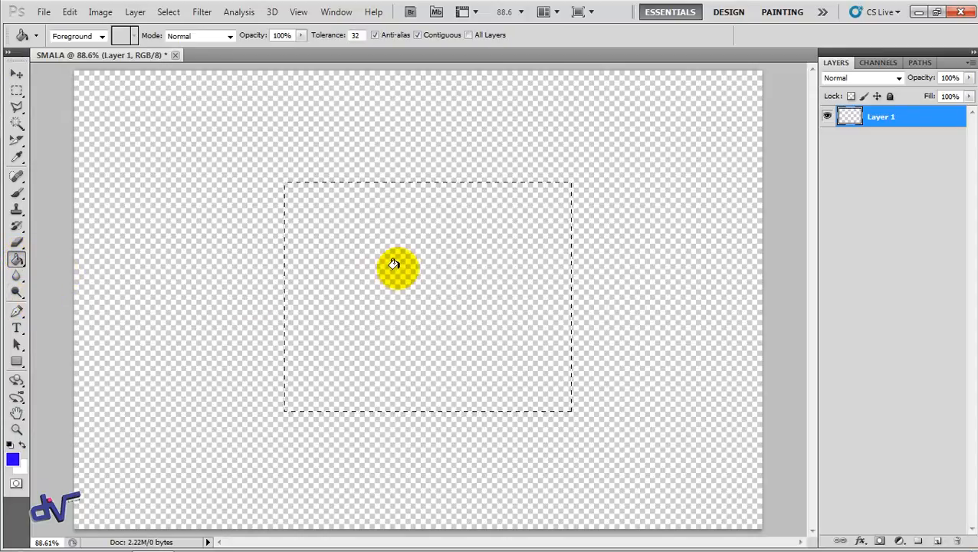
click(360, 220)
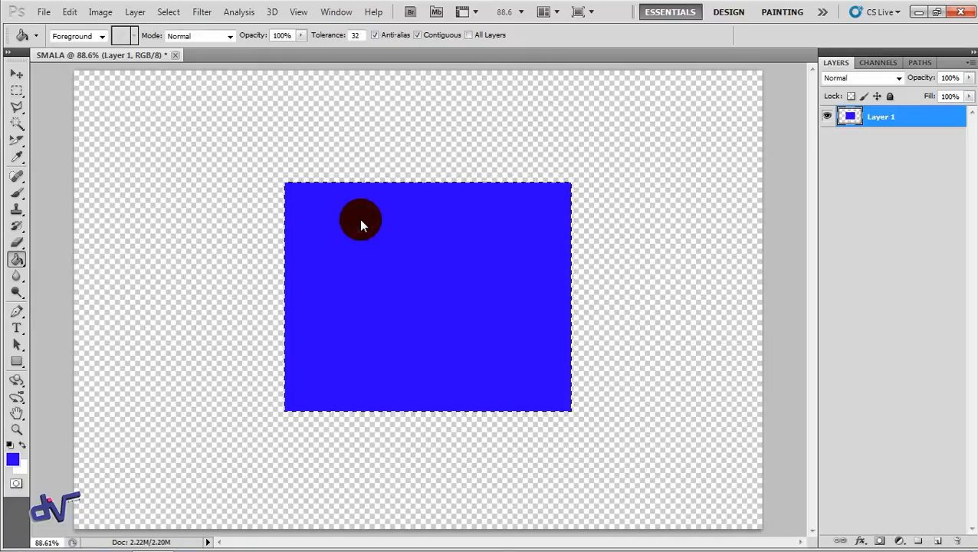
Deselect the area around the blue rectangle, bring the selection back and deselect it again.
key(d)
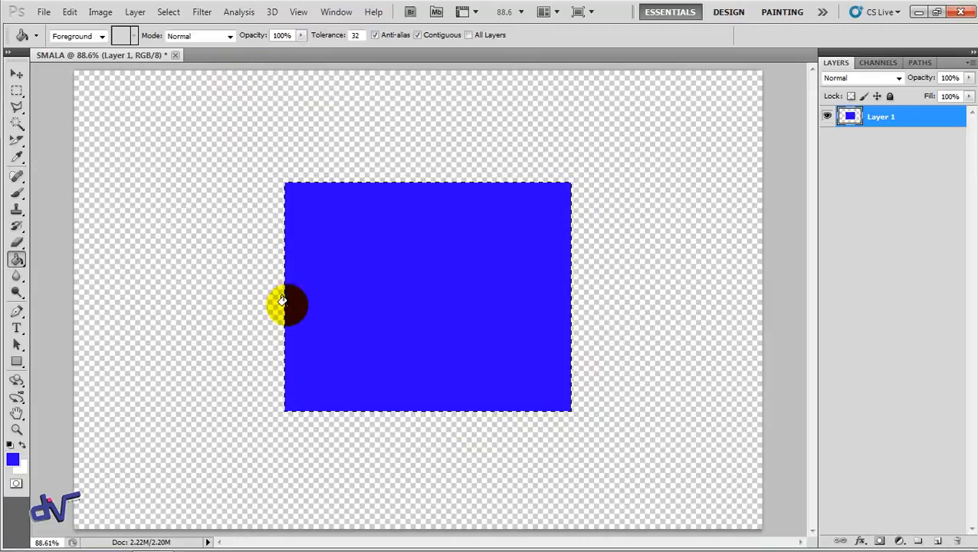
click(170, 14)
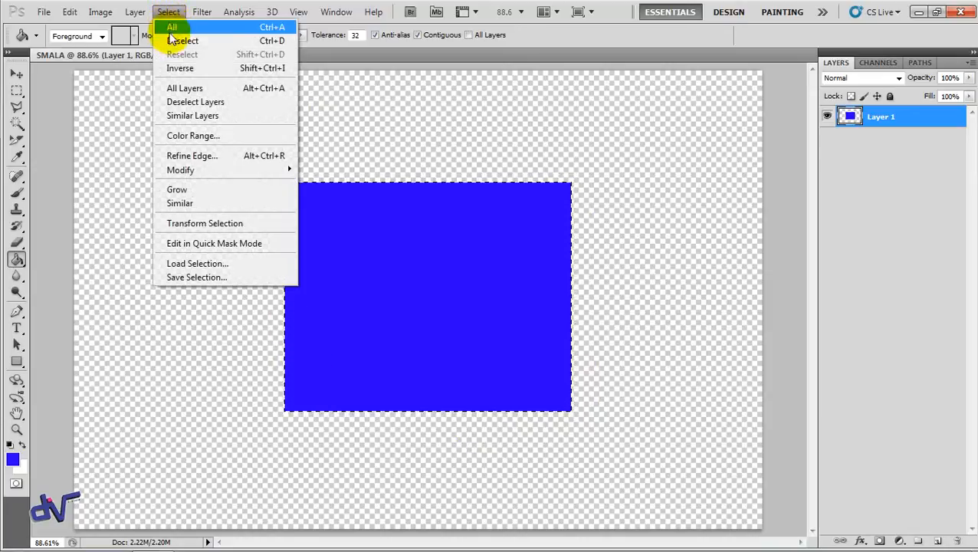
click(177, 41)
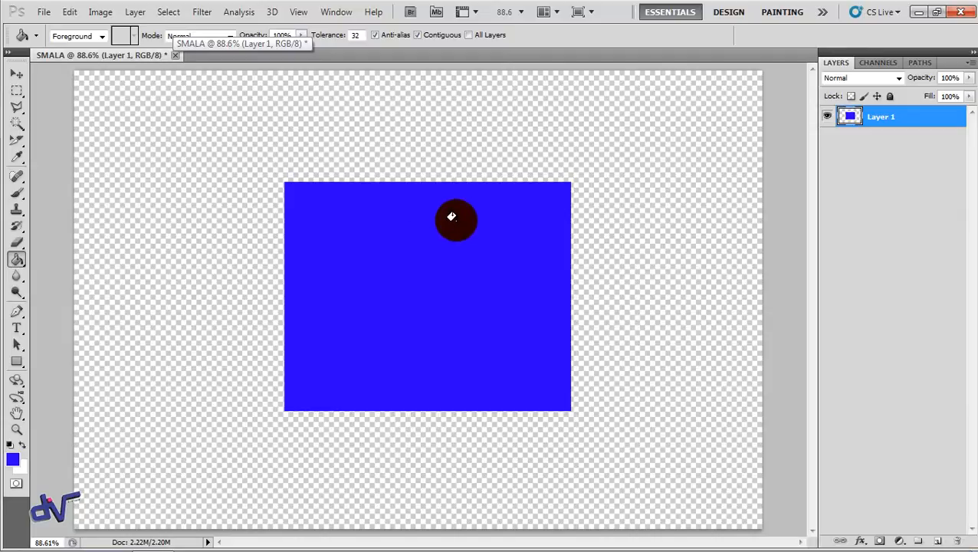
click(457, 224)
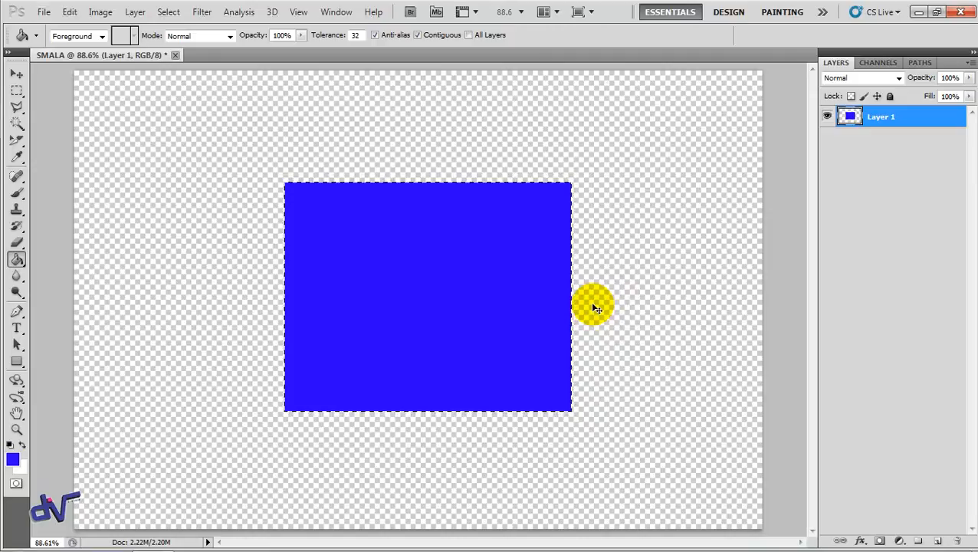
key(ctrl+d)
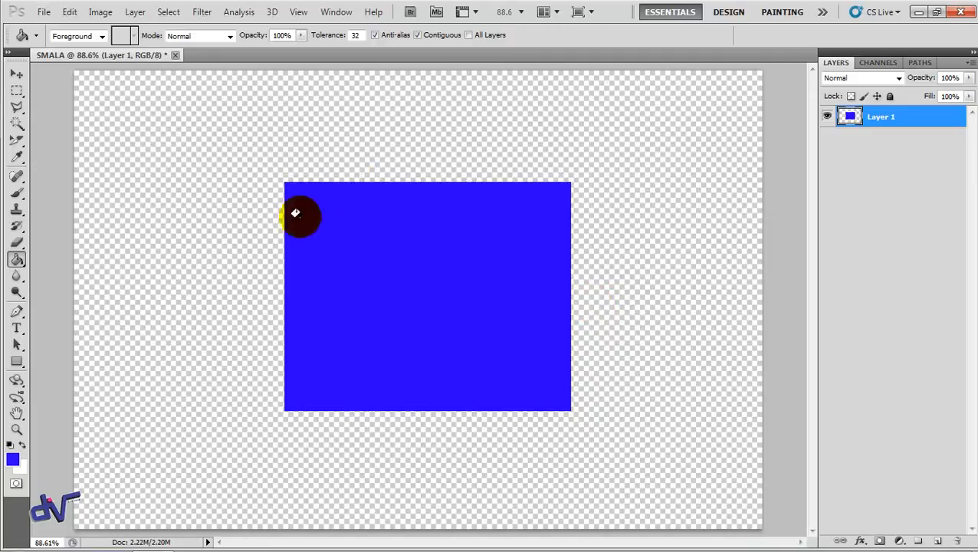
Move the blue rectangle to the canvas's upper-left corner with the Move Tool and turn on Show Transform Controls.
key(v)
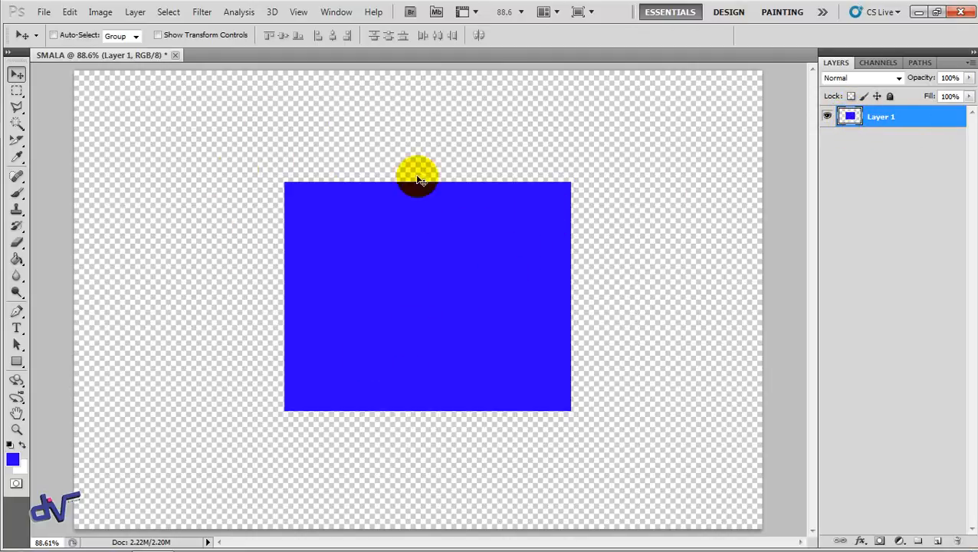
drag(469, 247, 262, 156)
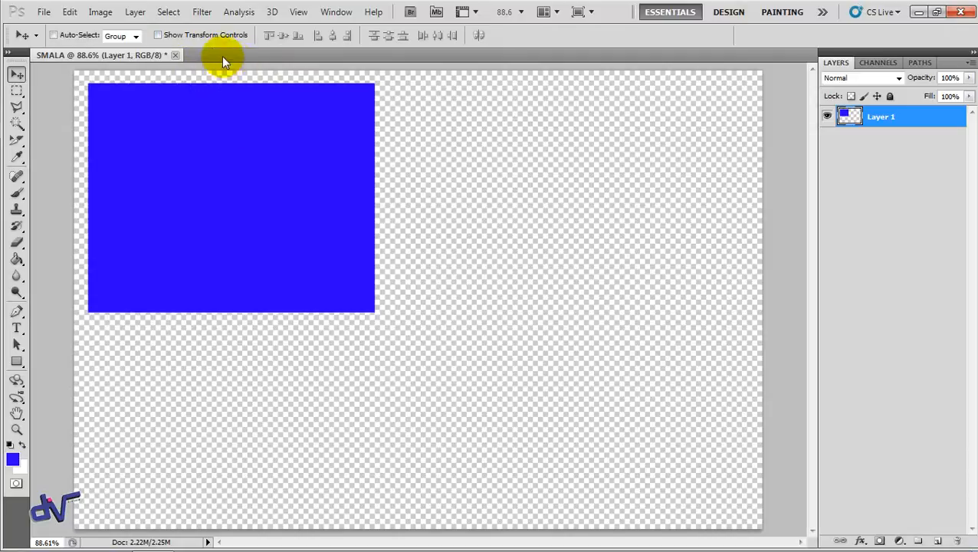
click(162, 36)
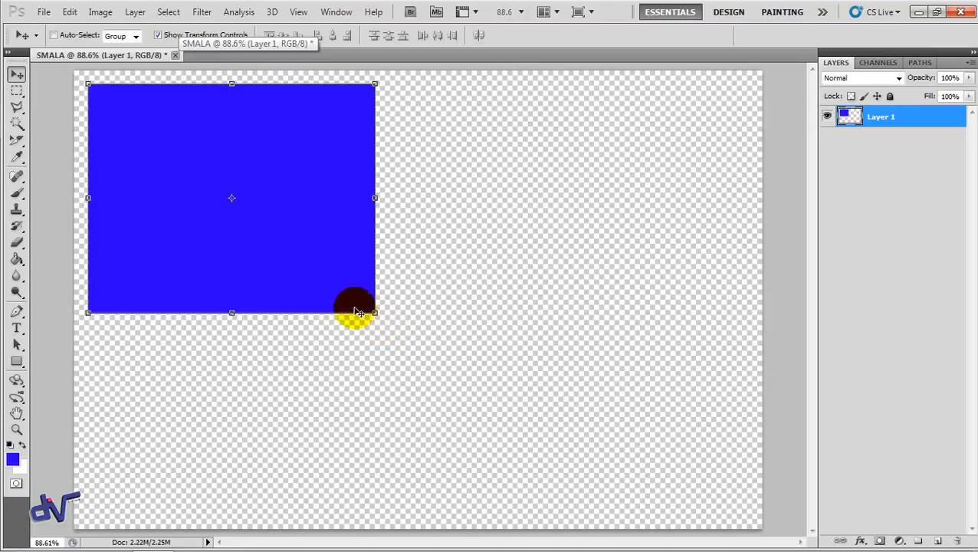
Shrink the blue rectangle proportionally from its lower-right corner, apply the transformation and turn off Show Transform Controls.
drag(375, 315, 274, 231)
key(Return)
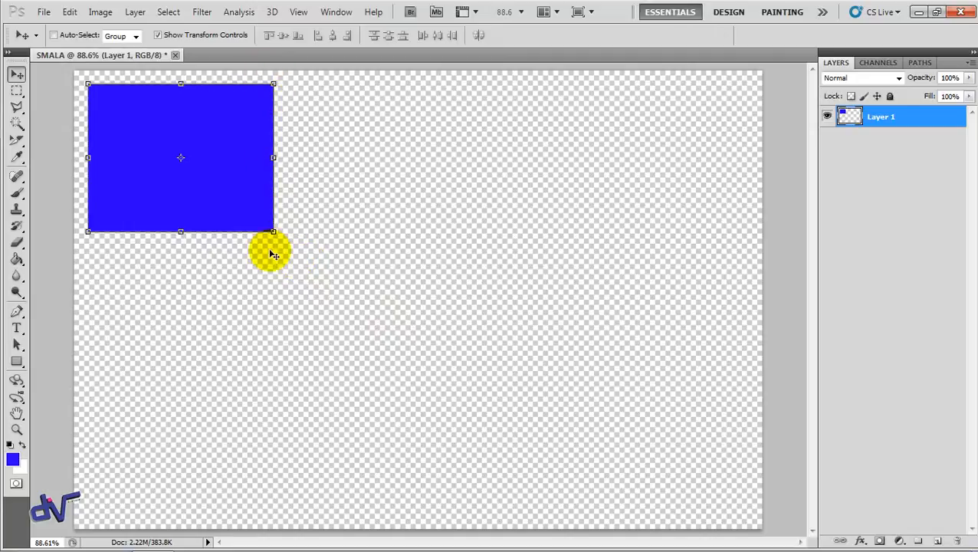
click(158, 35)
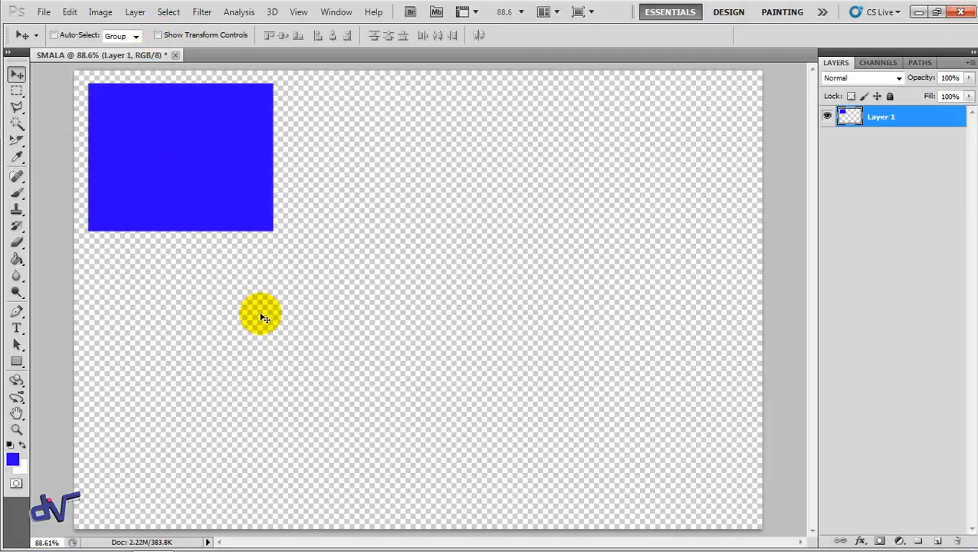
Scale the blue rectangle proportionally to about 83% with Free Transform, keeping its upper-left corner in place.
key(ctrl+t)
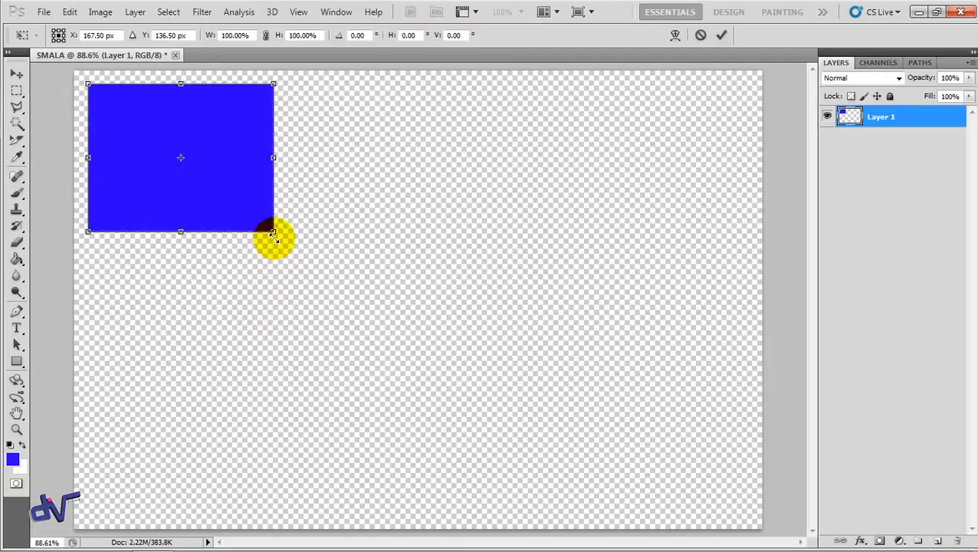
drag(274, 232, 246, 213)
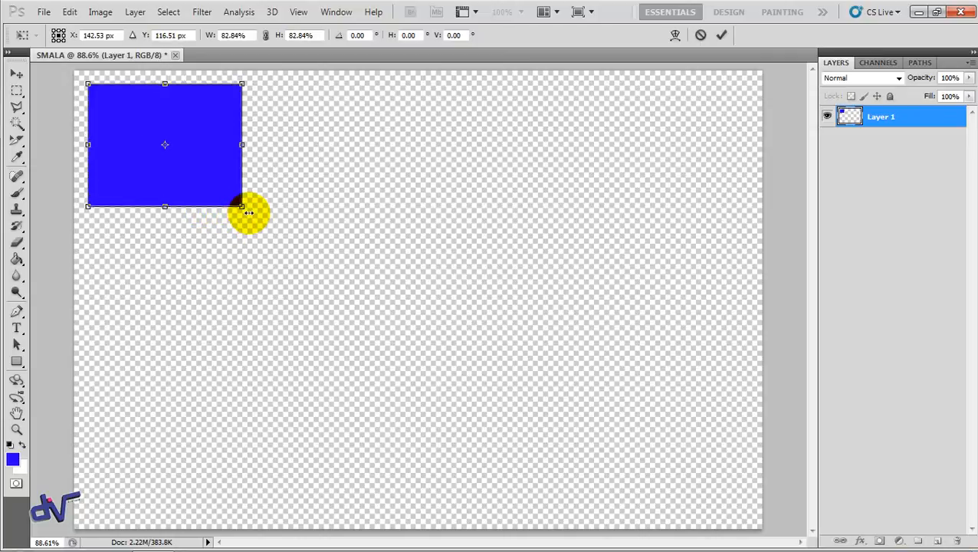
key(Return)
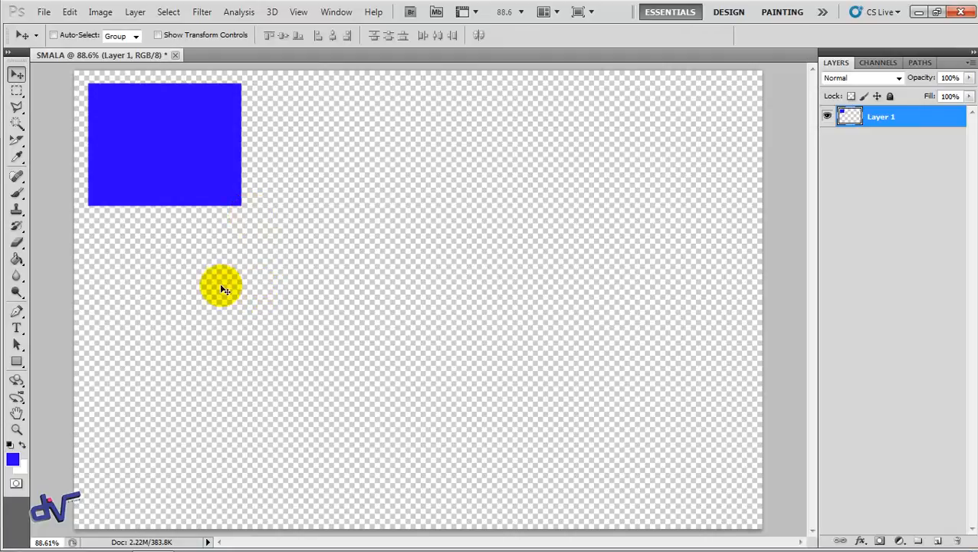
Draw a circular selection with the Elliptical Marquee Tool and position it near the canvas's lower-right corner.
click(16, 93)
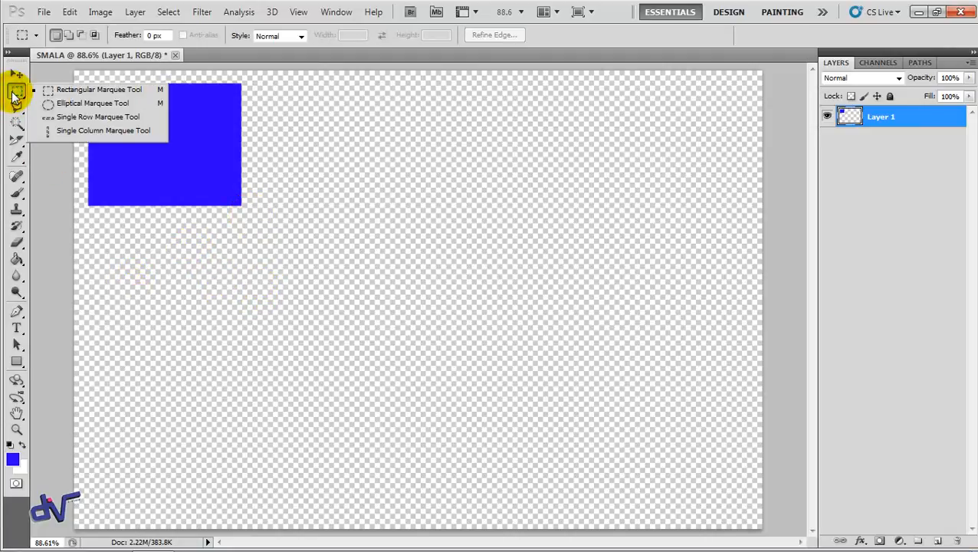
click(96, 100)
drag(535, 375, 682, 503)
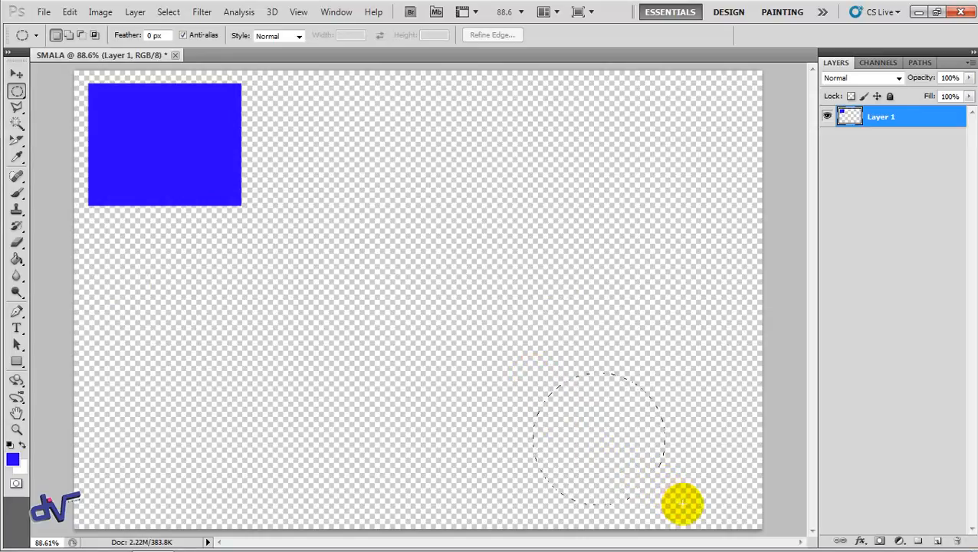
drag(609, 443, 662, 448)
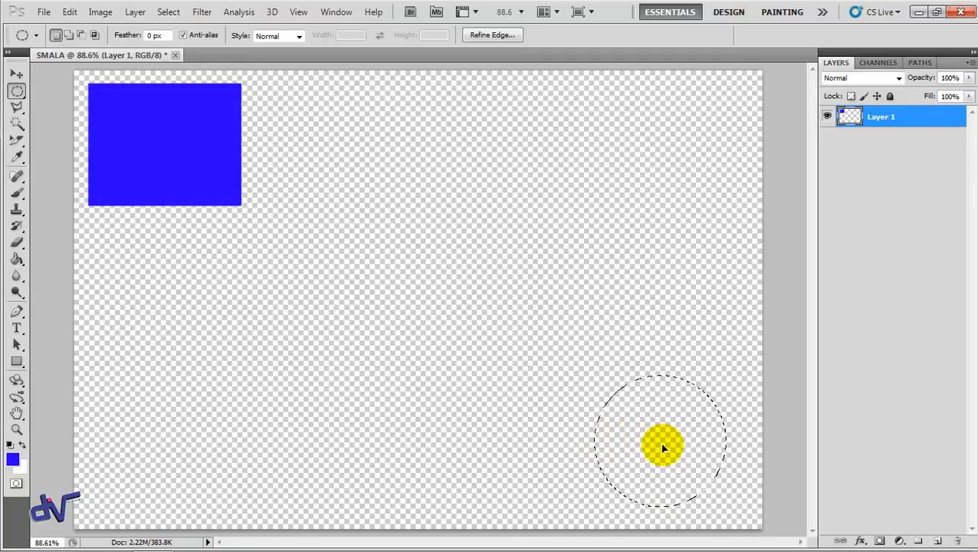
Set the background color to red, swap it to the foreground and fill the circular selection with the Paint Bucket Tool.
click(19, 466)
drag(328, 246, 411, 98)
click(467, 151)
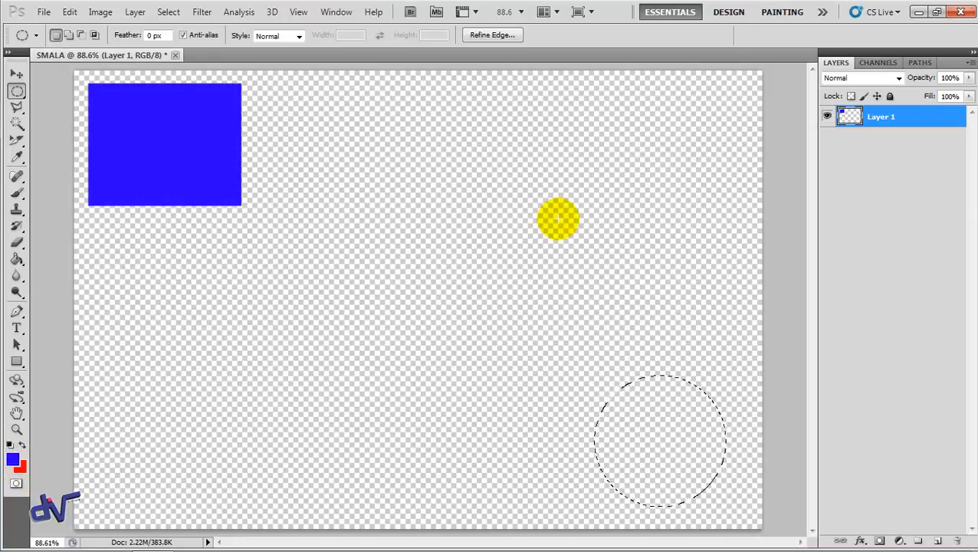
click(17, 259)
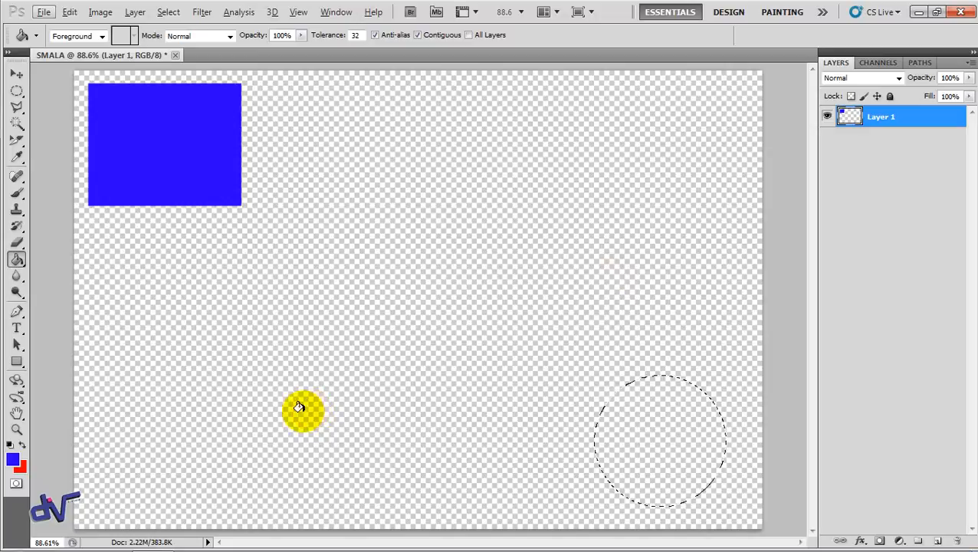
click(23, 444)
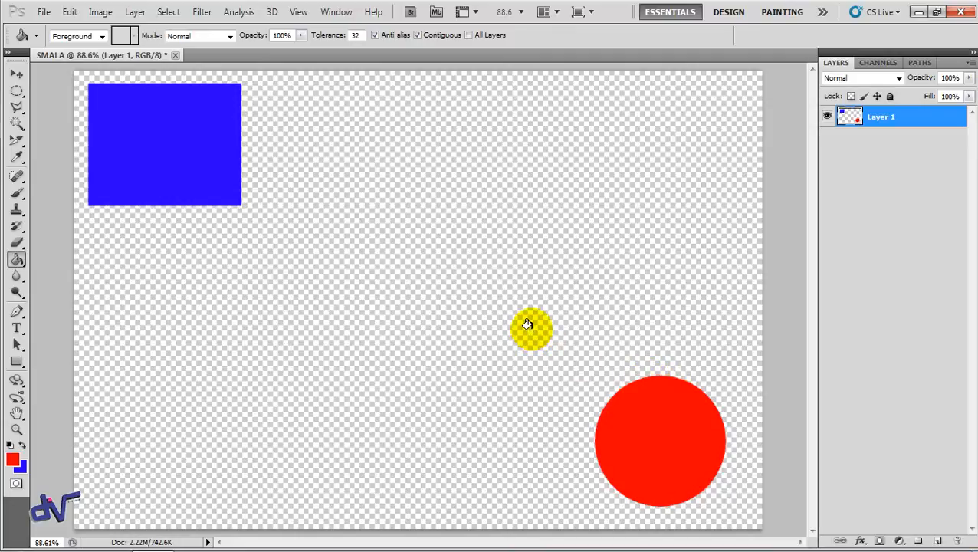
Move Layer 1's circle and rectangle together toward the canvas's left side and back with the Move Tool.
key(v)
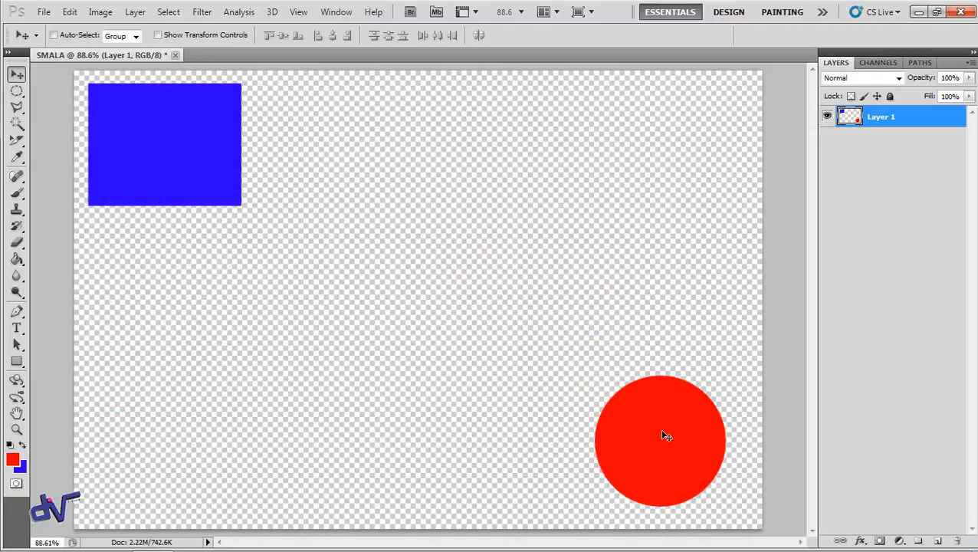
drag(690, 443, 179, 427)
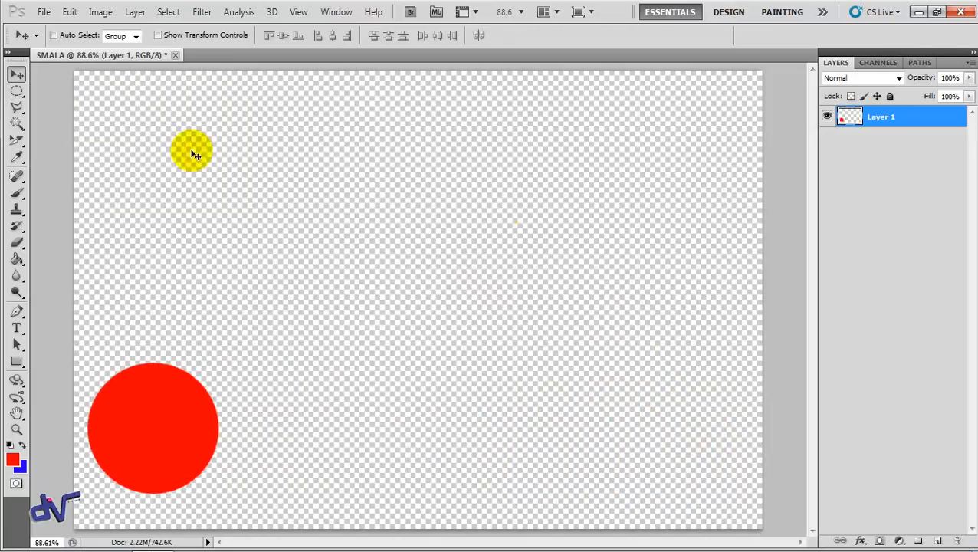
drag(155, 406, 678, 424)
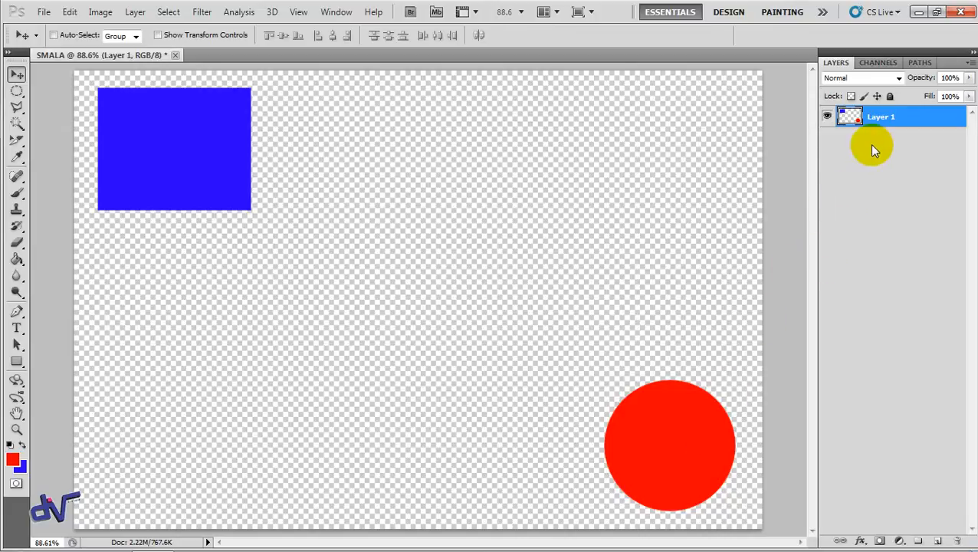
Select the area around the red circle with the Rectangular Marquee Tool and cut it from Layer 1.
click(18, 92)
click(92, 90)
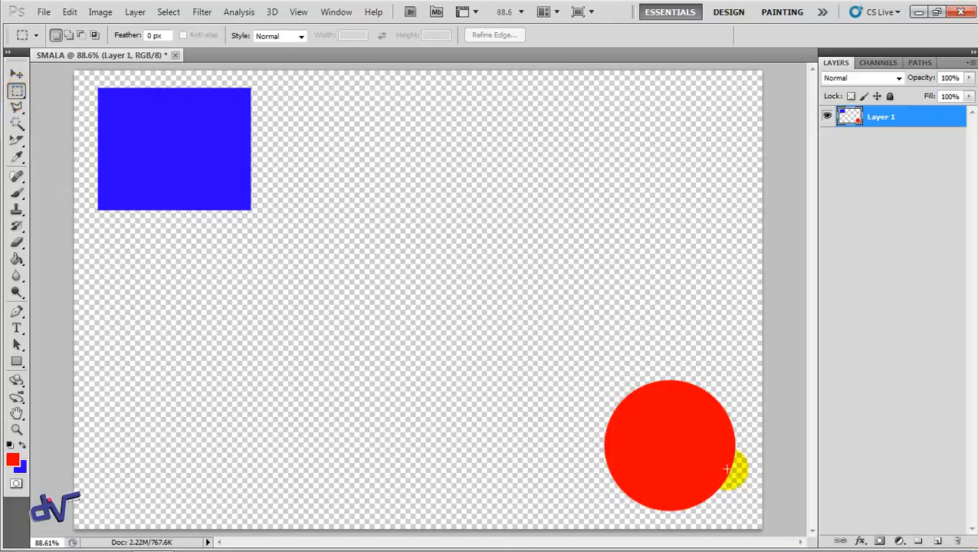
drag(586, 360, 754, 521)
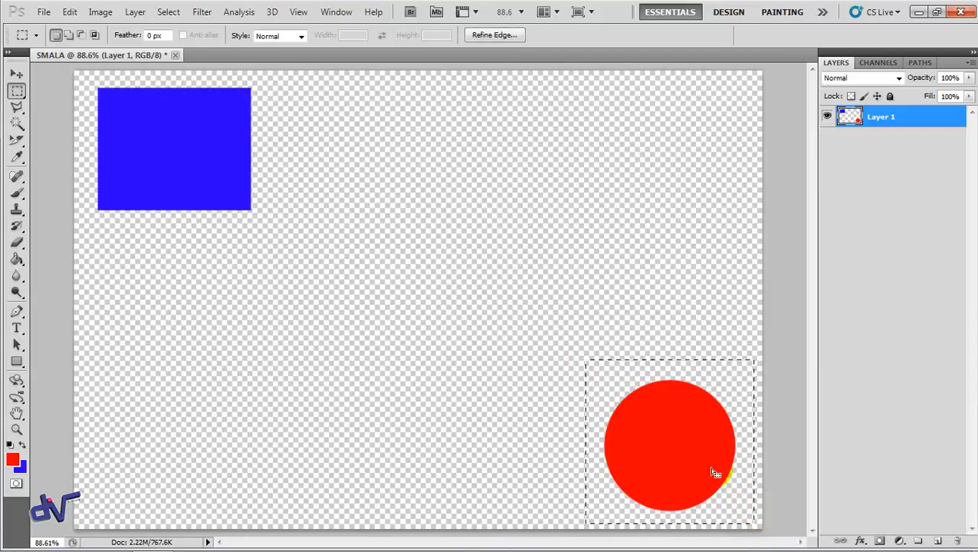
click(70, 13)
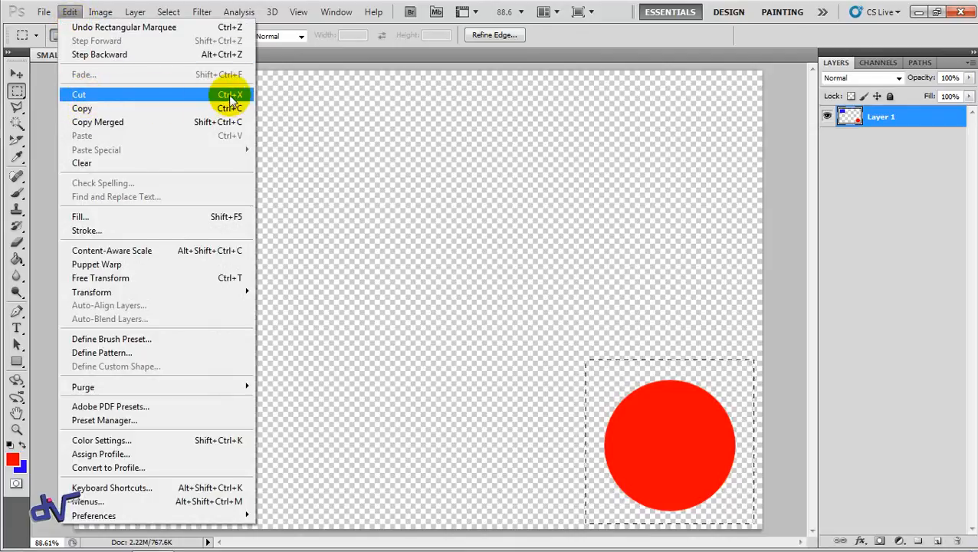
click(476, 143)
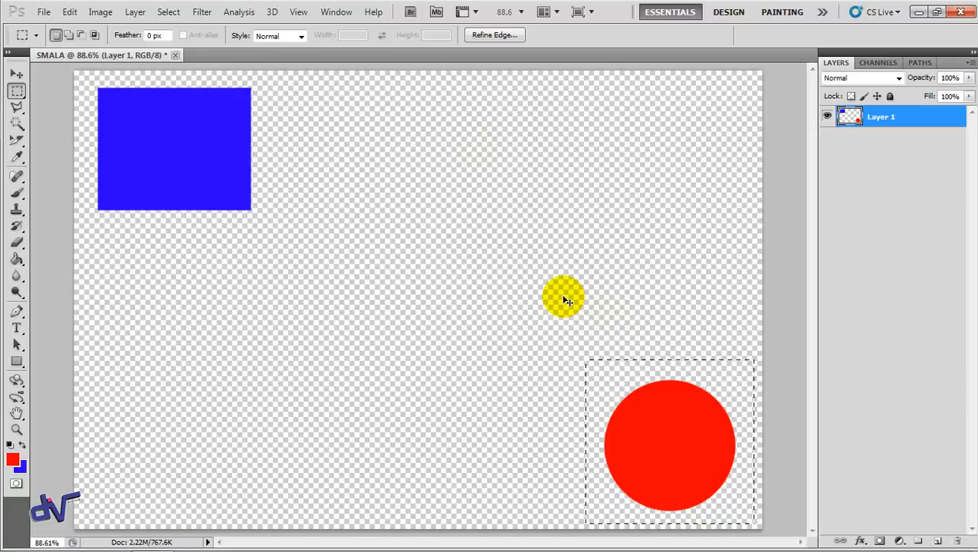
key(ctrl+x)
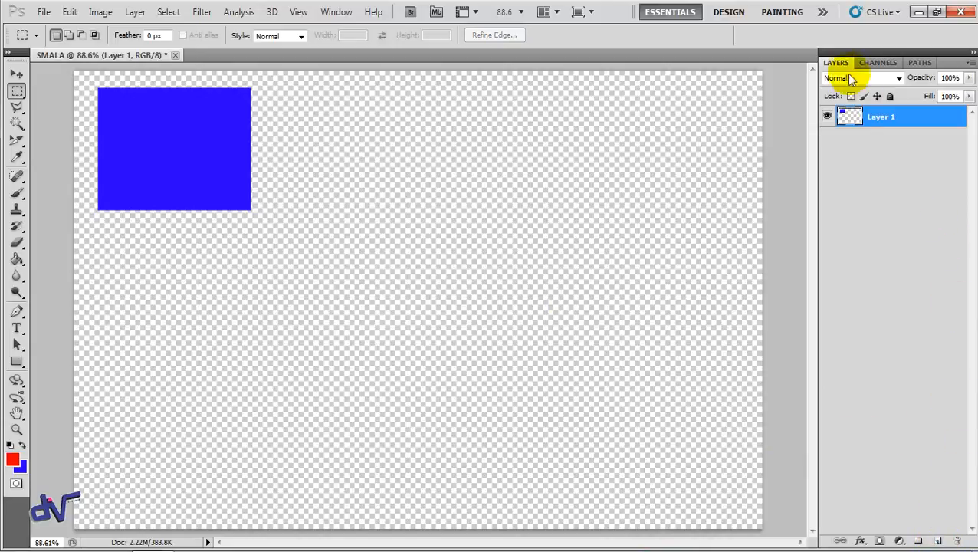
Paste the red circle onto a new layer and move it to the canvas's lower-right corner.
click(938, 544)
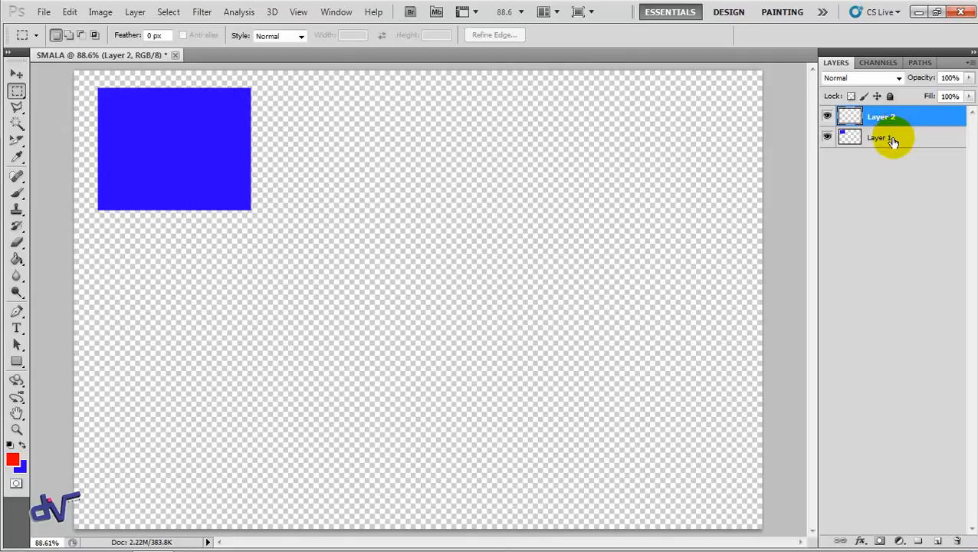
click(69, 11)
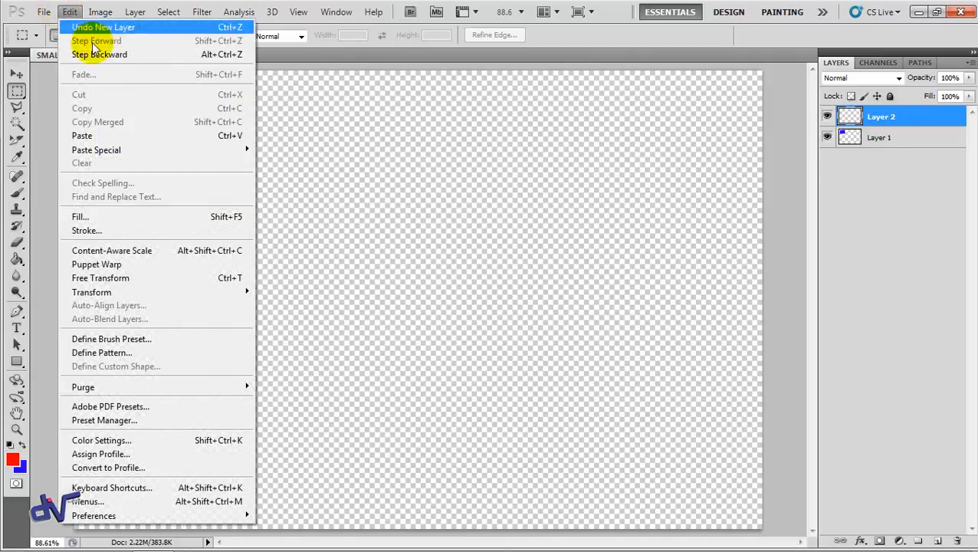
click(222, 136)
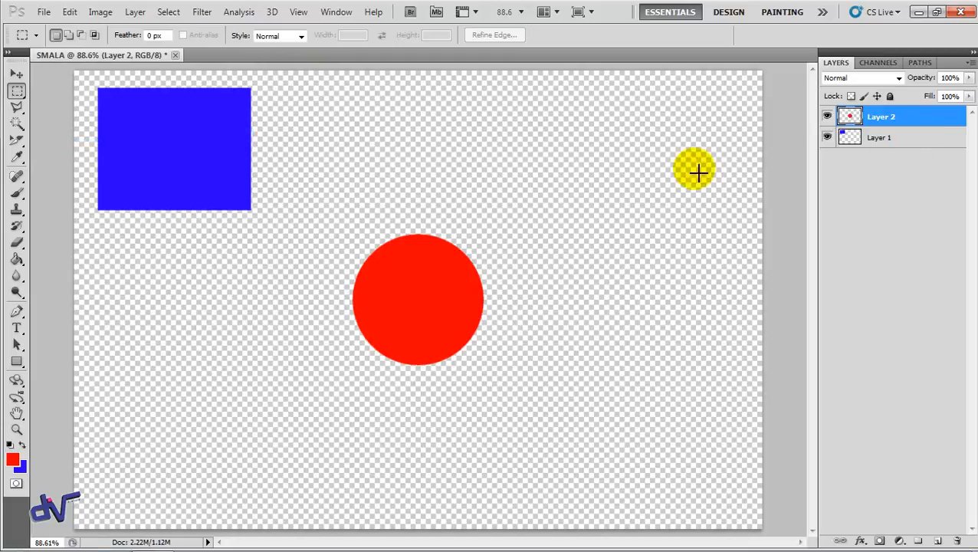
click(474, 335)
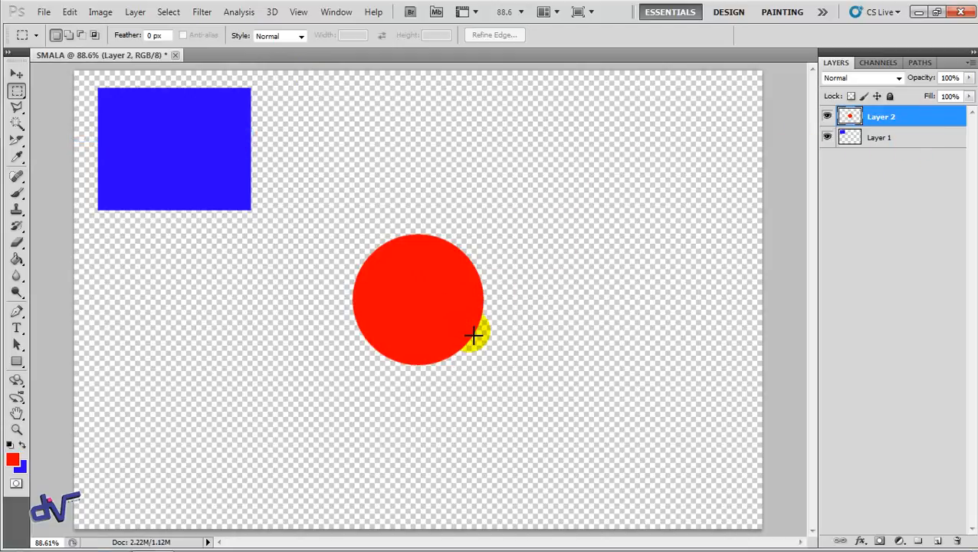
click(17, 73)
drag(466, 329, 681, 456)
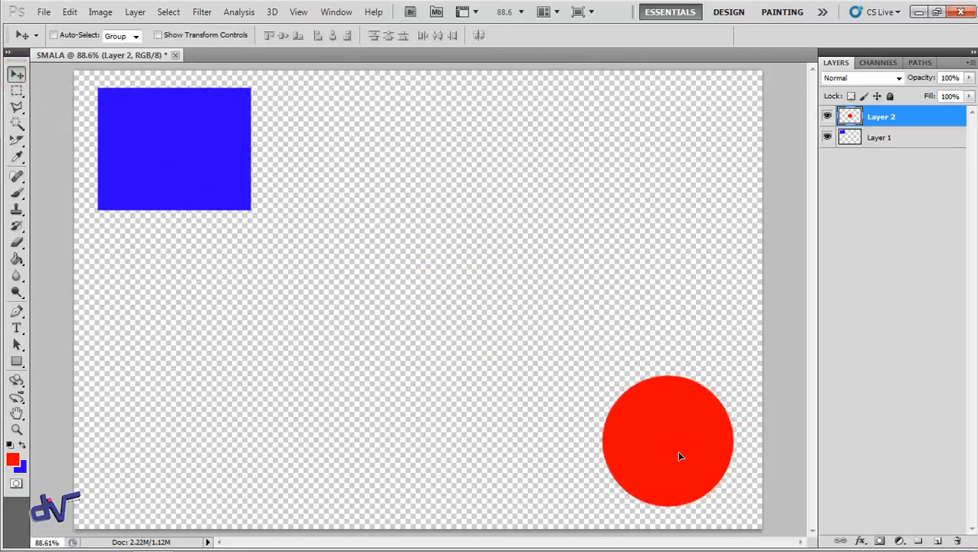
Shift the blue rectangle on Layer 1 and the red circle on Layer 2 slightly, each independently of the other.
click(873, 139)
drag(223, 158, 206, 149)
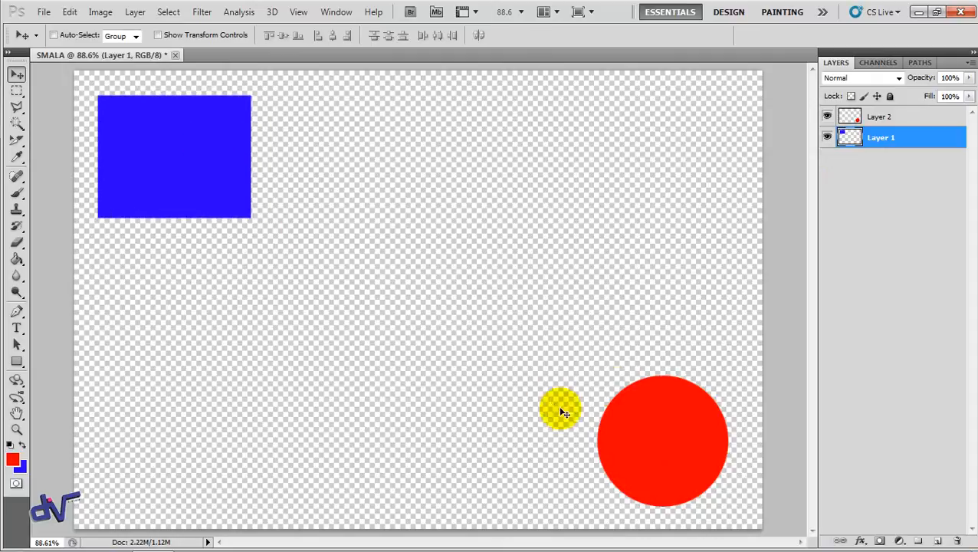
click(874, 117)
mouse_move(667, 417)
mouse_down()
mouse_move(620, 407)
mouse_move(655, 414)
mouse_move(664, 439)
mouse_move(649, 422)
mouse_up()
click(898, 146)
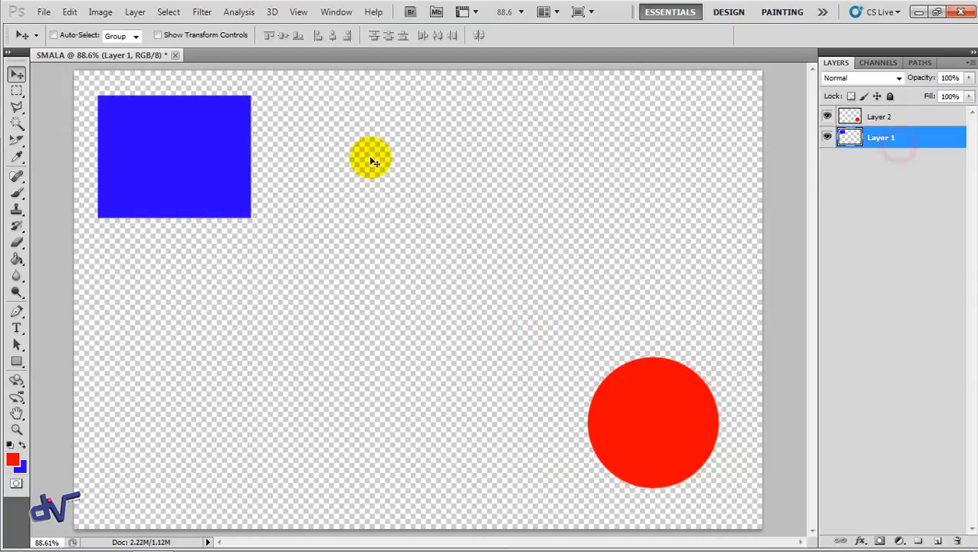
drag(216, 131, 229, 138)
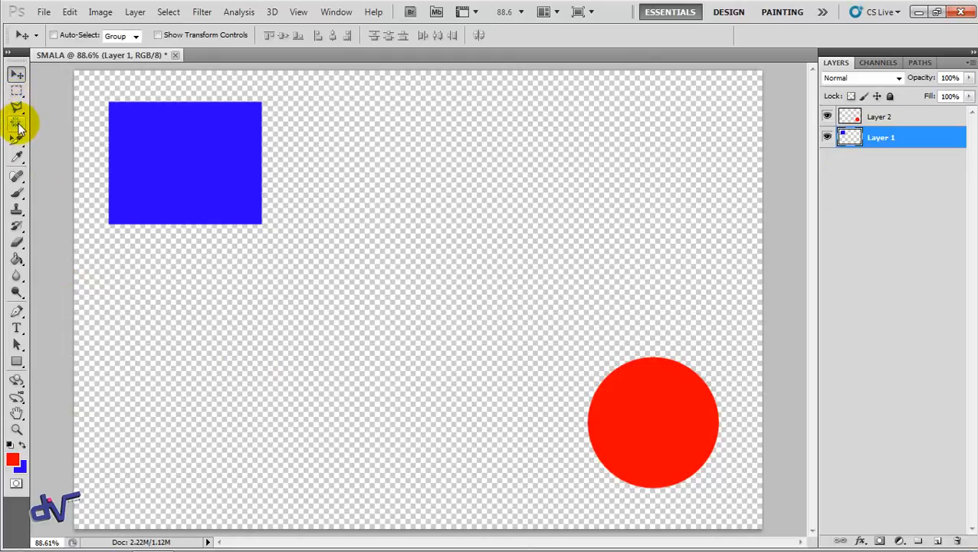
Draw a wide rectangular selection in the middle of the canvas and add a new layer above Layer 2.
click(17, 92)
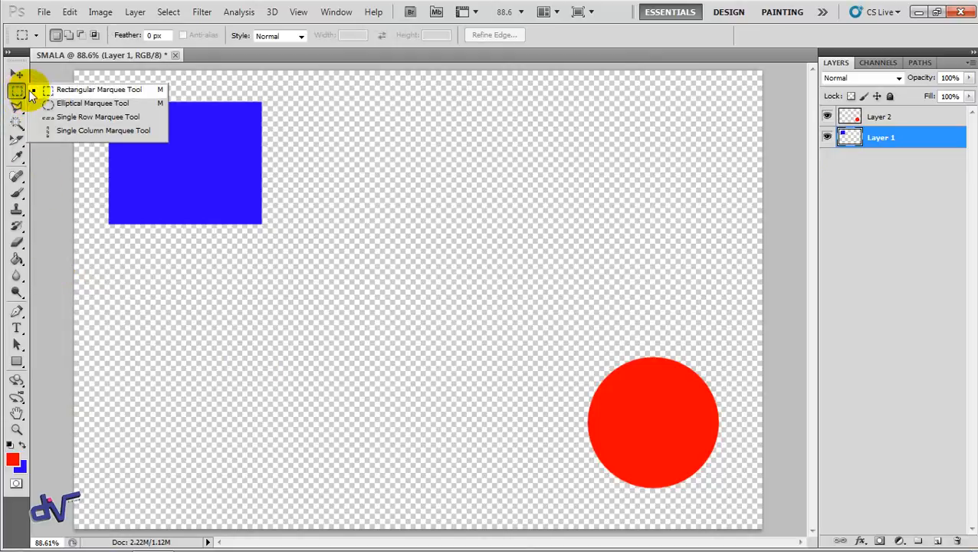
click(62, 91)
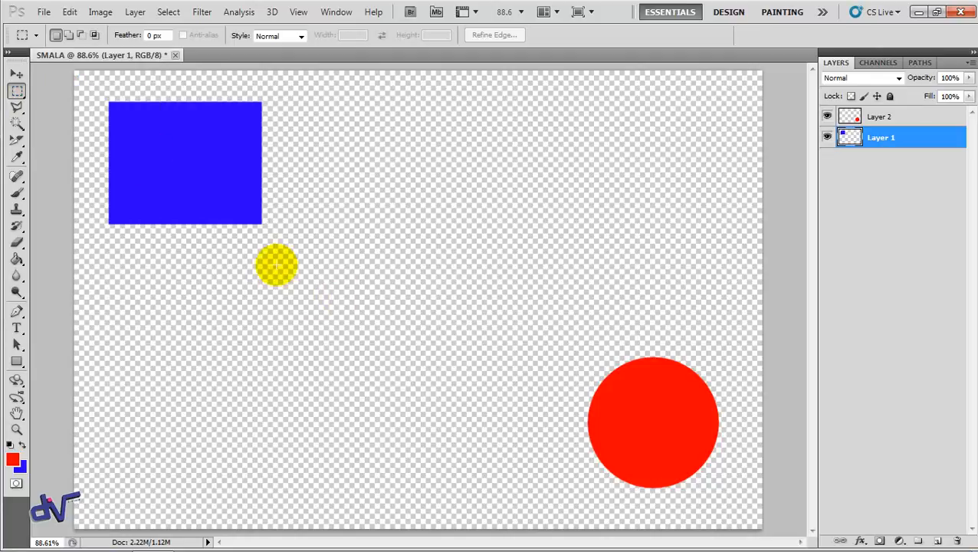
click(275, 265)
drag(304, 275, 529, 375)
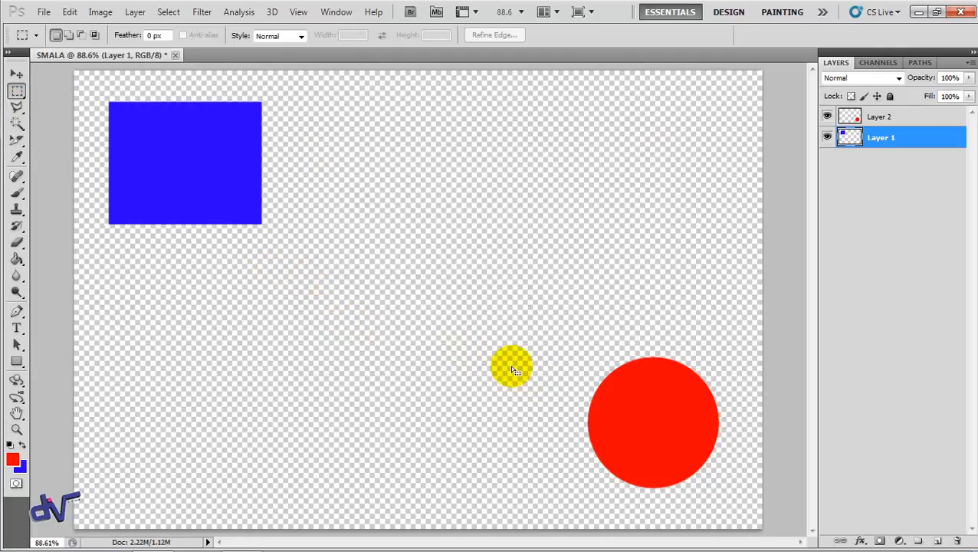
click(938, 540)
drag(887, 147, 891, 117)
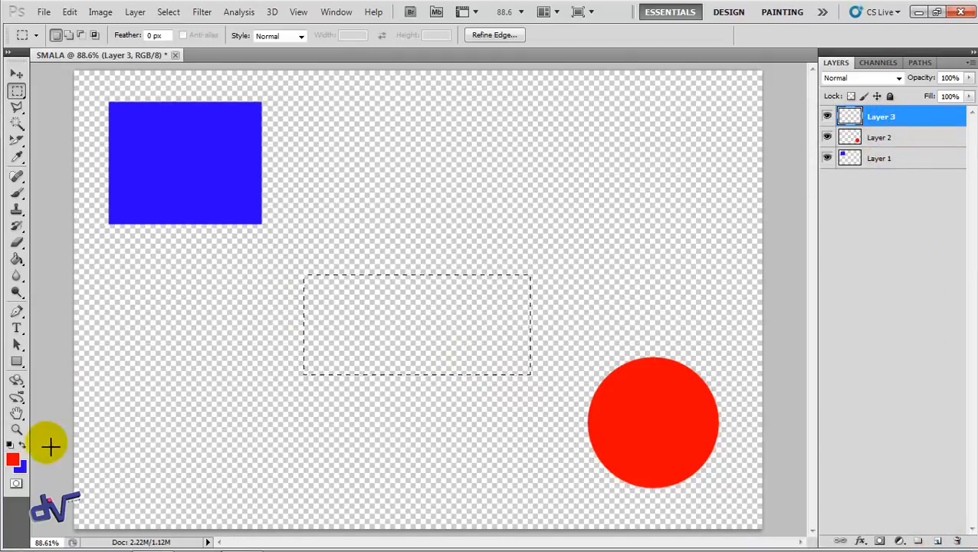
Set the foreground color to yellow and fill the rectangular selection on Layer 3 with it.
key(i)
click(12, 459)
drag(347, 282, 358, 312)
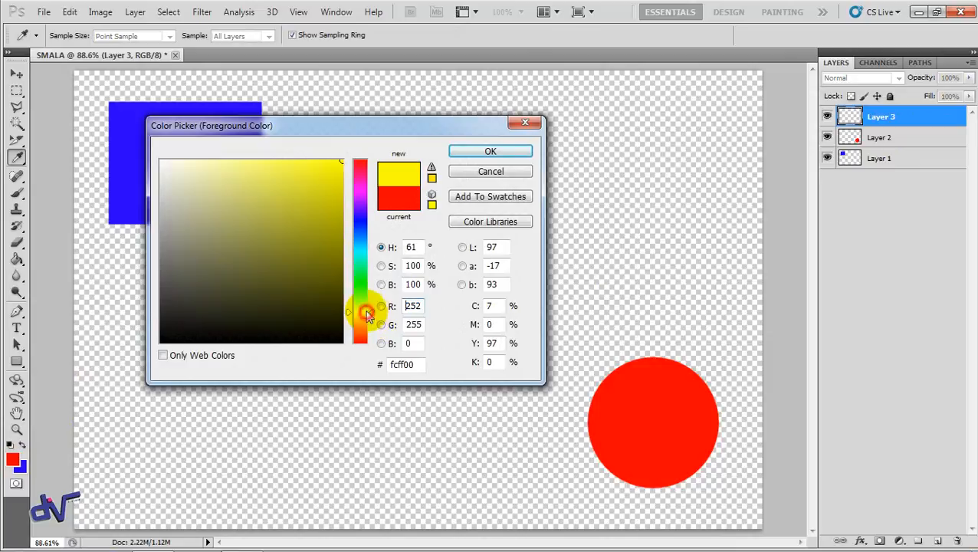
click(459, 157)
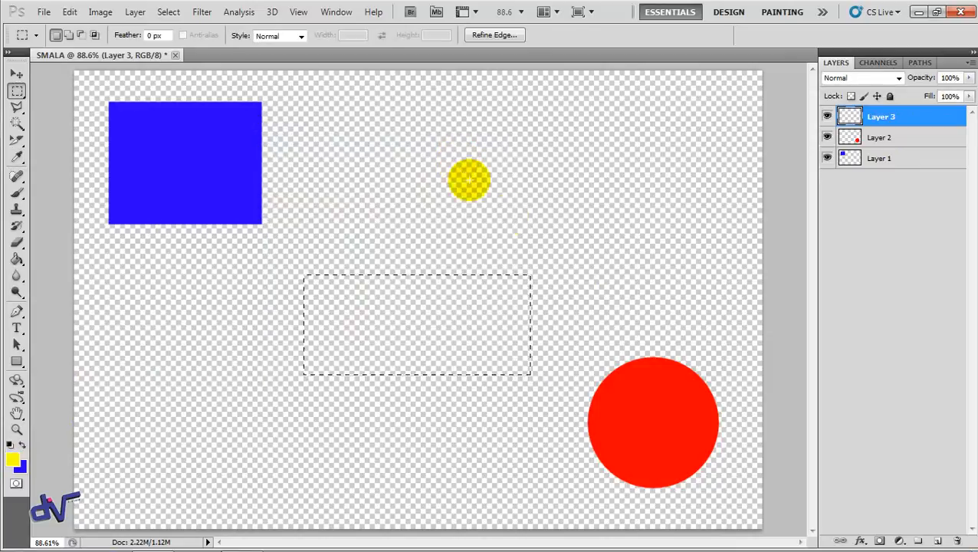
key(alt+BackSpace)
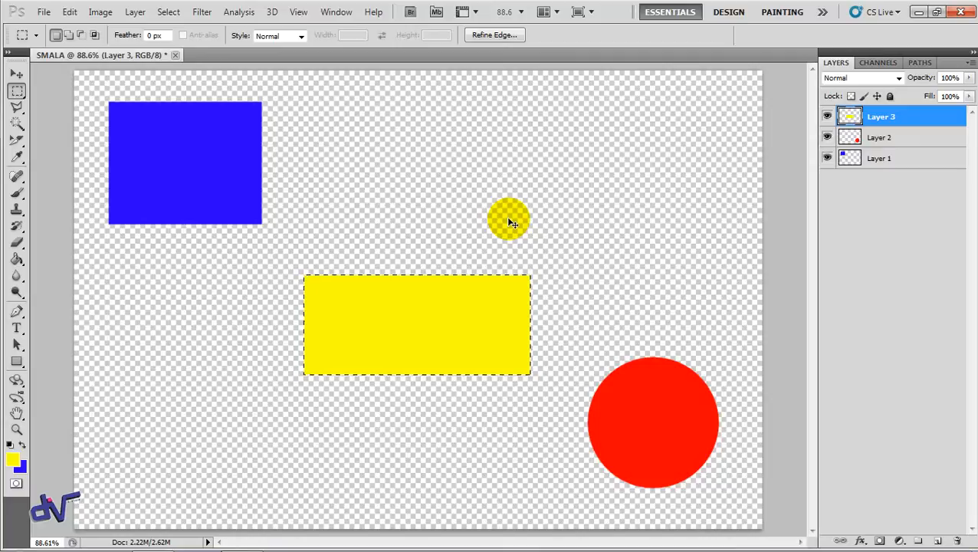
Deselect the yellow rectangle and move it slightly up and left with the Move Tool.
click(509, 221)
key(v)
drag(440, 332, 440, 286)
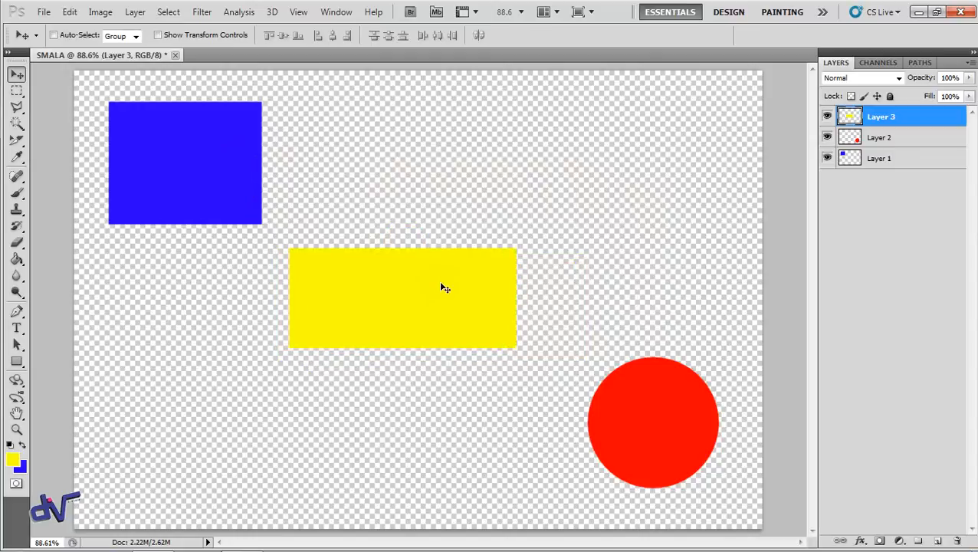
click(507, 282)
drag(571, 297, 575, 302)
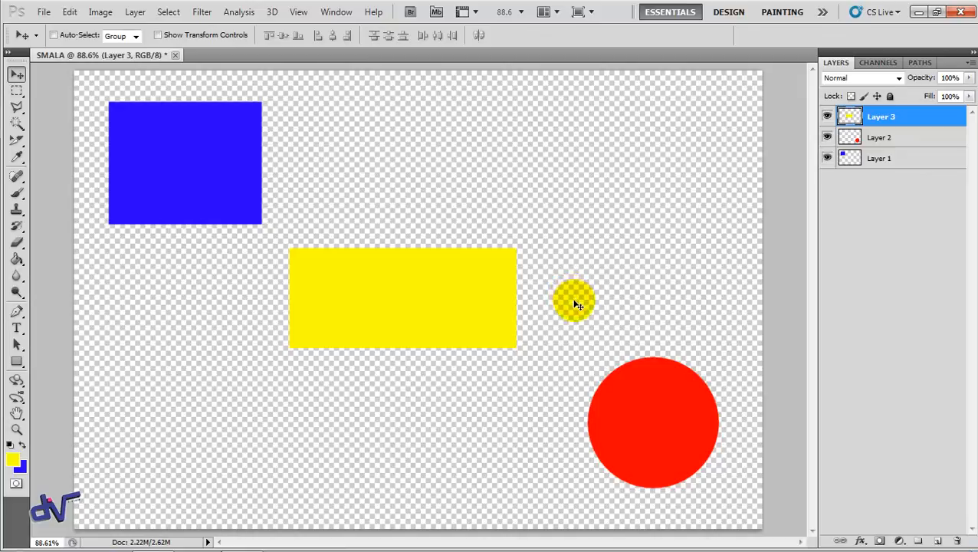